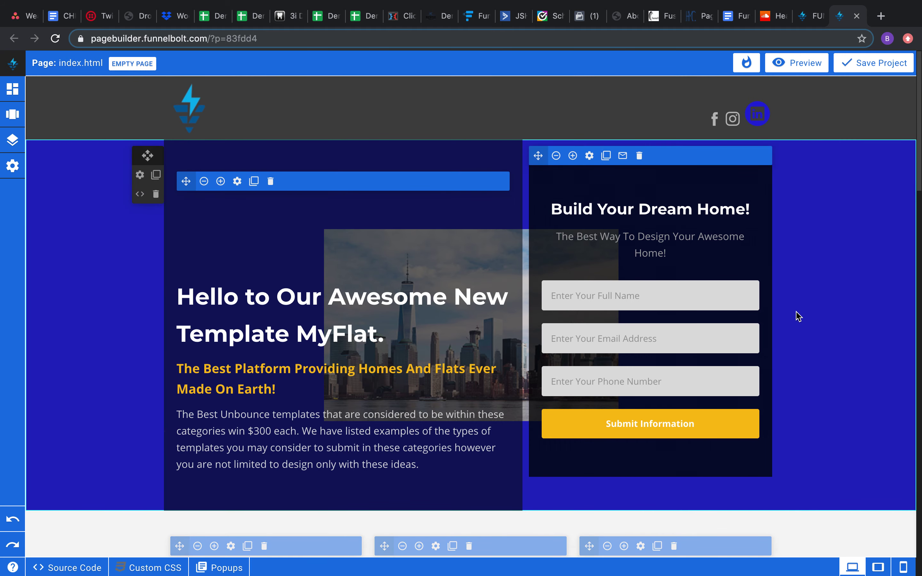
- Add a blank new_page to the project from Manage Pages
scroll(826, 330, "down", 20)
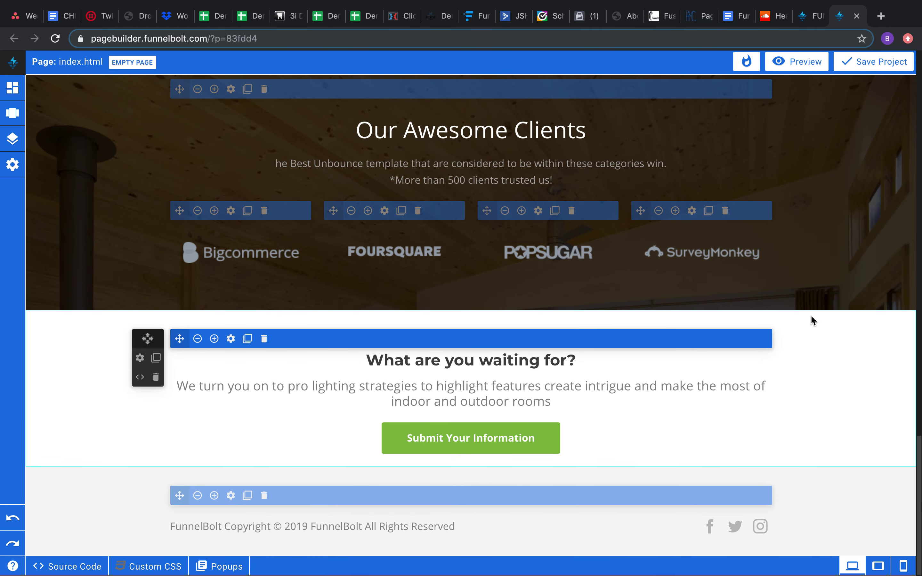
scroll(810, 315, "up", 10)
scroll(811, 315, "up", 15)
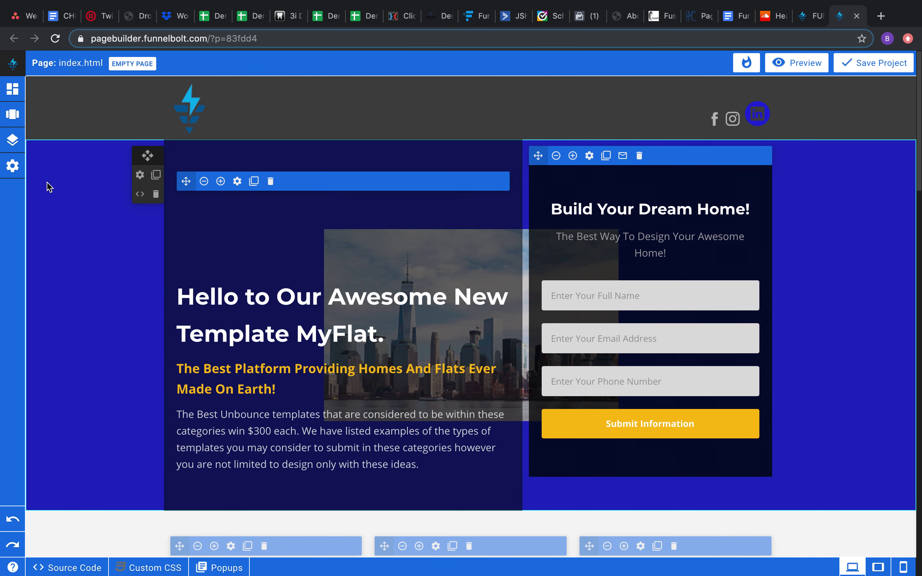
left_click(16, 148)
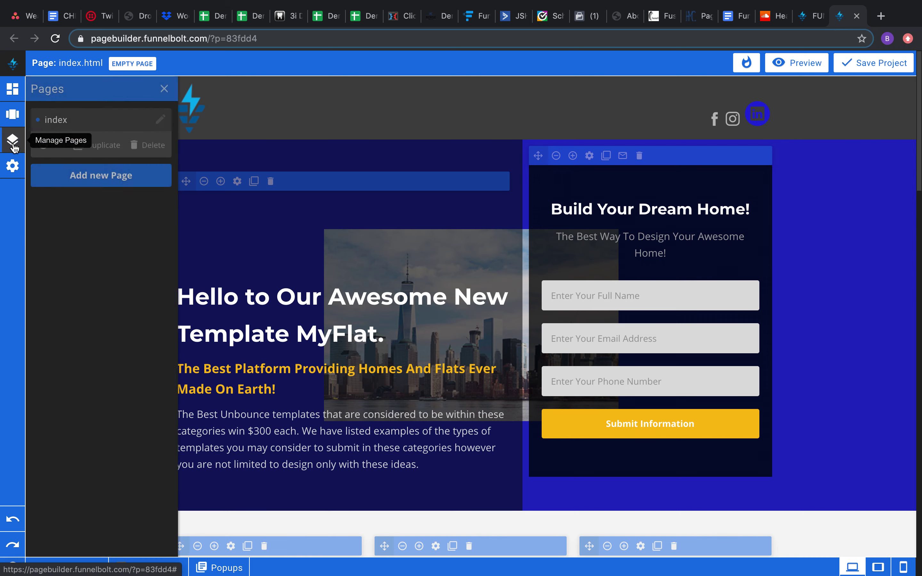
left_click(92, 180)
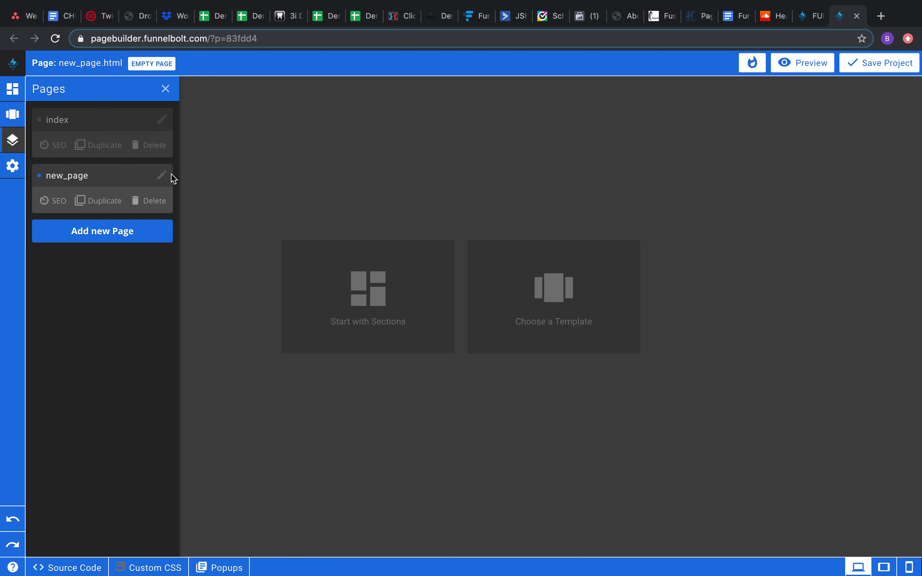
- Duplicate the index page, rename the copy index1, then open the empty new_page
left_click(74, 128)
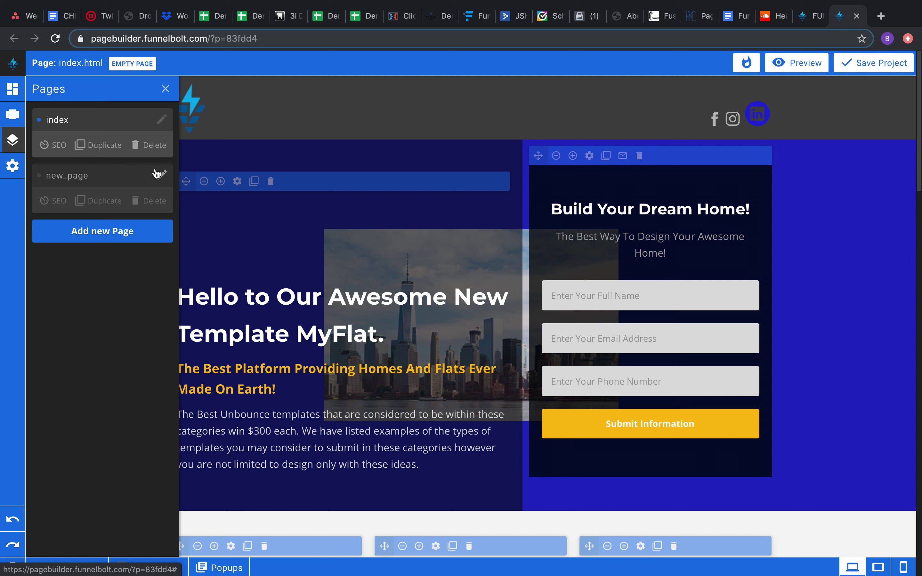
left_click(103, 152)
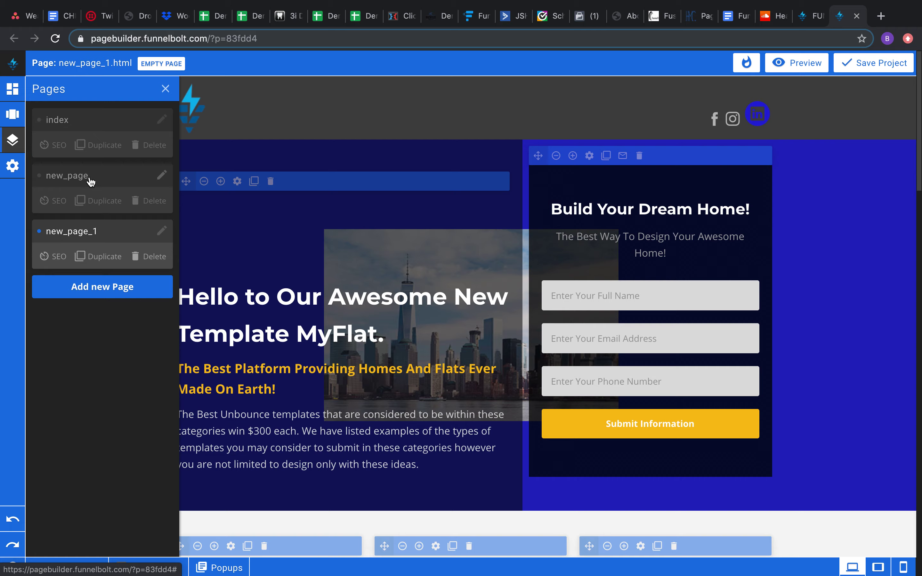
left_click(162, 231)
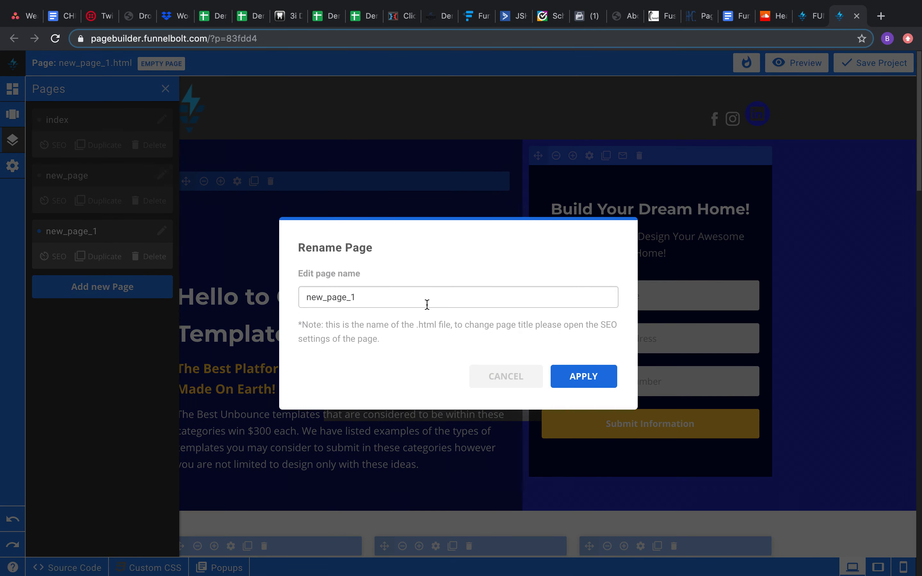
type("index1")
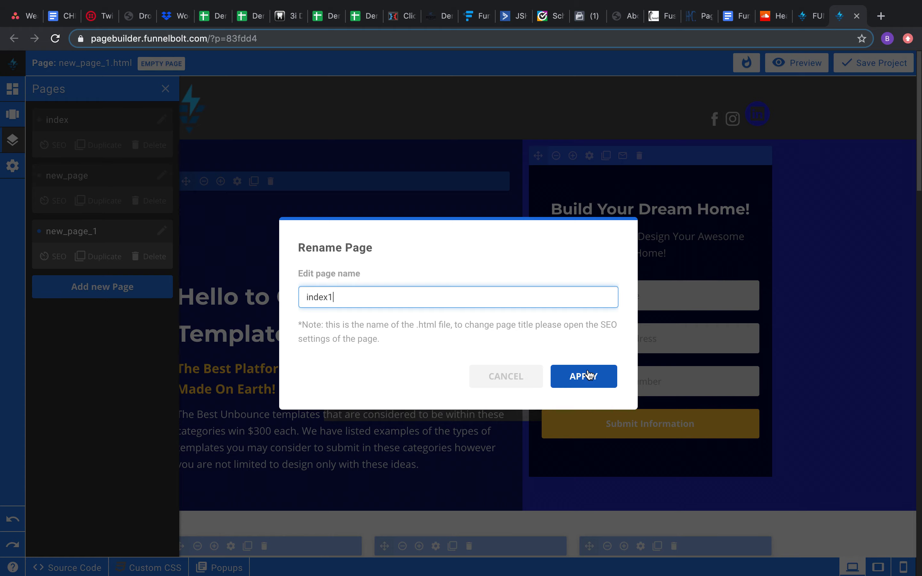
left_click(564, 373)
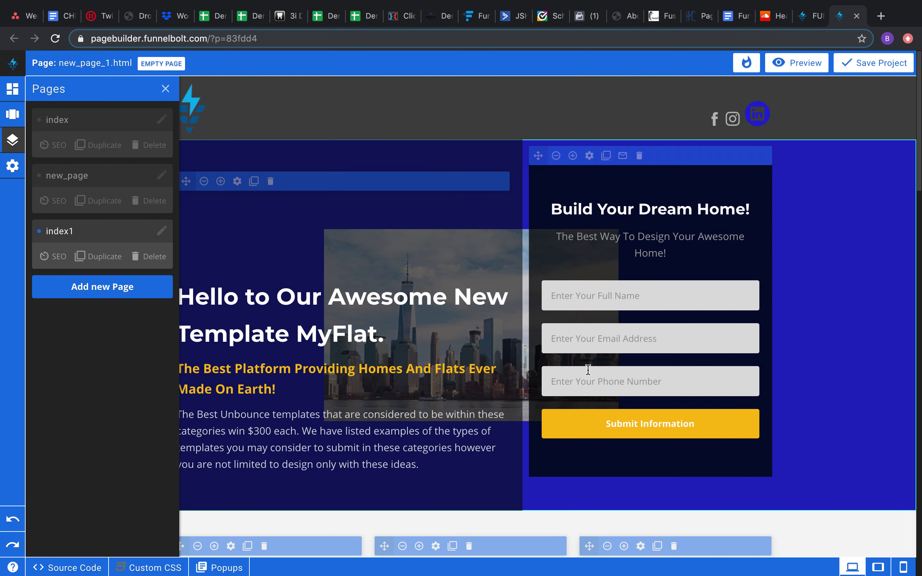
left_click(85, 177)
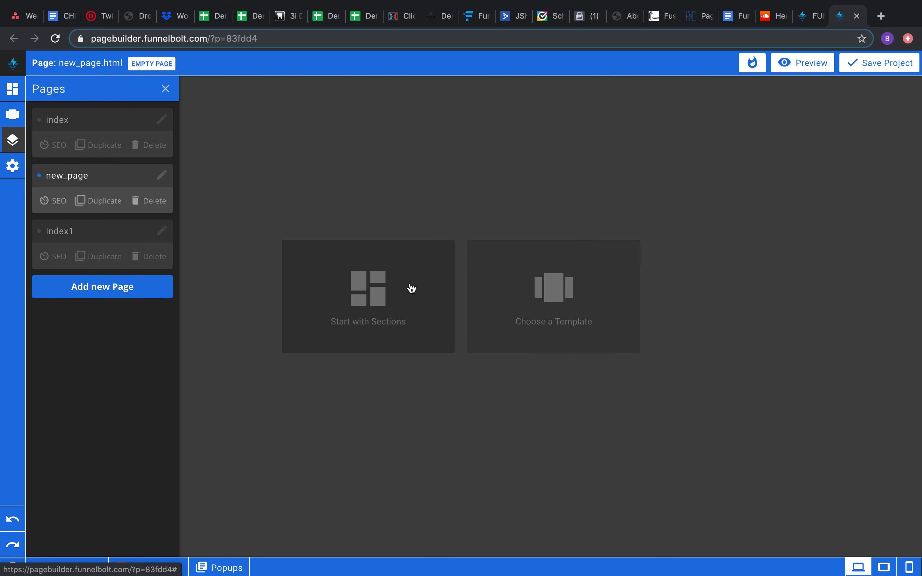
- Scroll through the ready-made templates and close the panel without applying one
left_click(511, 271)
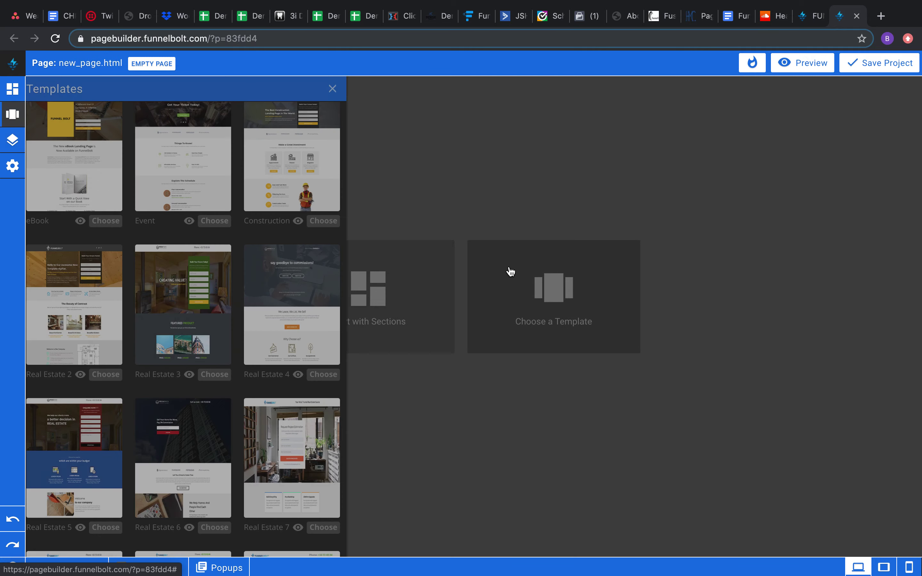
scroll(184, 313, "down", 10)
scroll(182, 310, "up", 15)
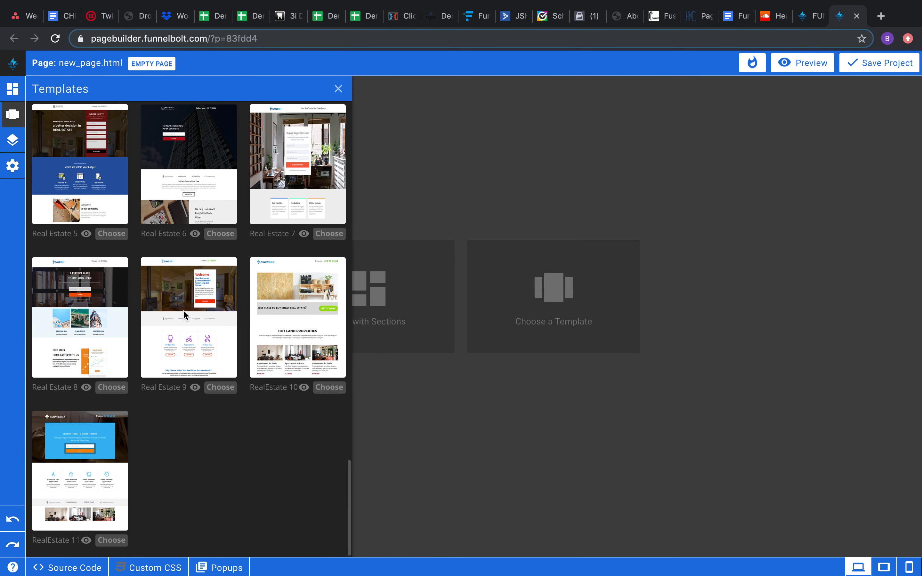
scroll(183, 309, "up", 6)
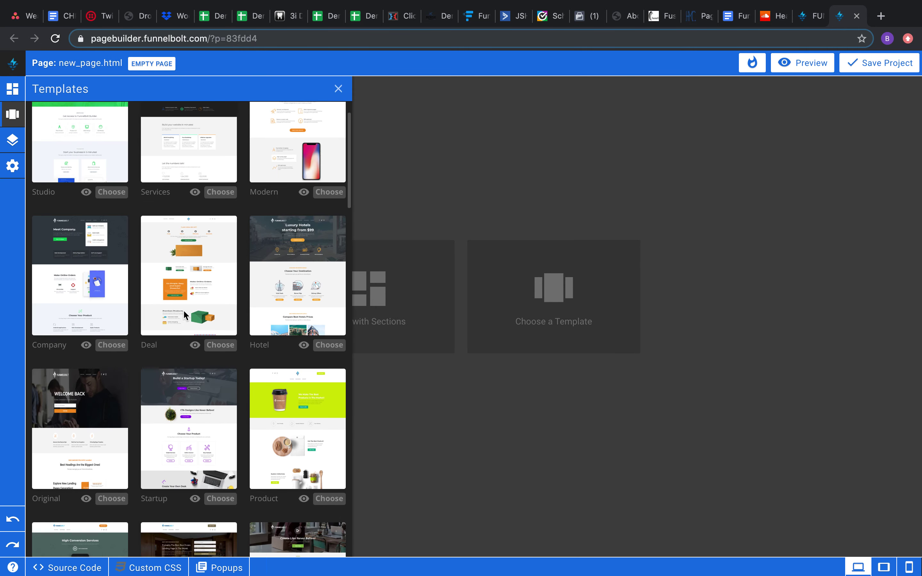
left_click(338, 89)
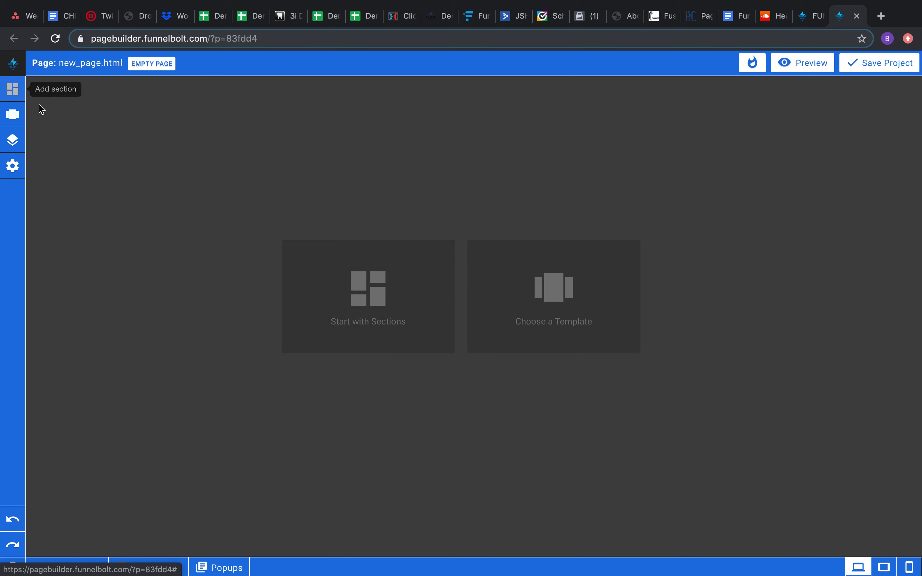
- Open the section library and browse the full list of prebuilt sections
left_click(12, 89)
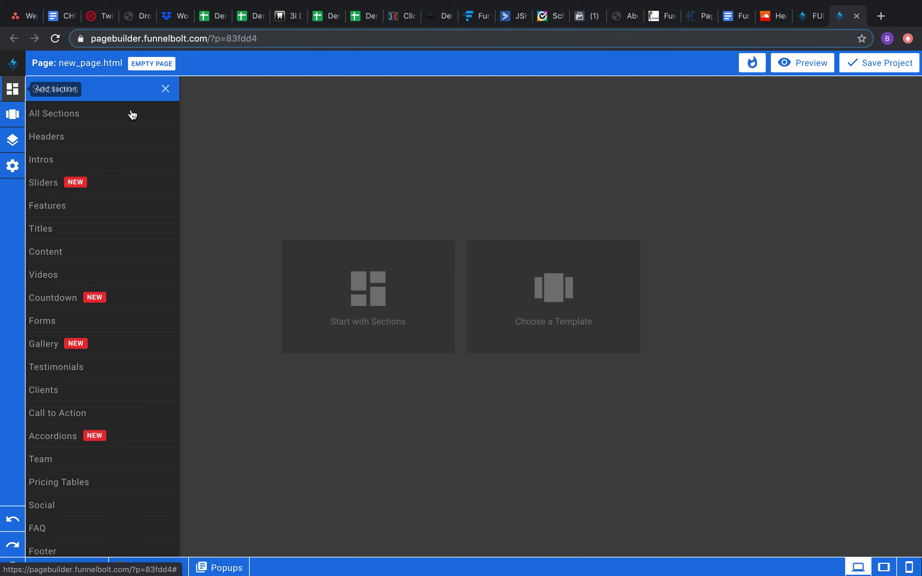
left_click(165, 96)
left_click(344, 270)
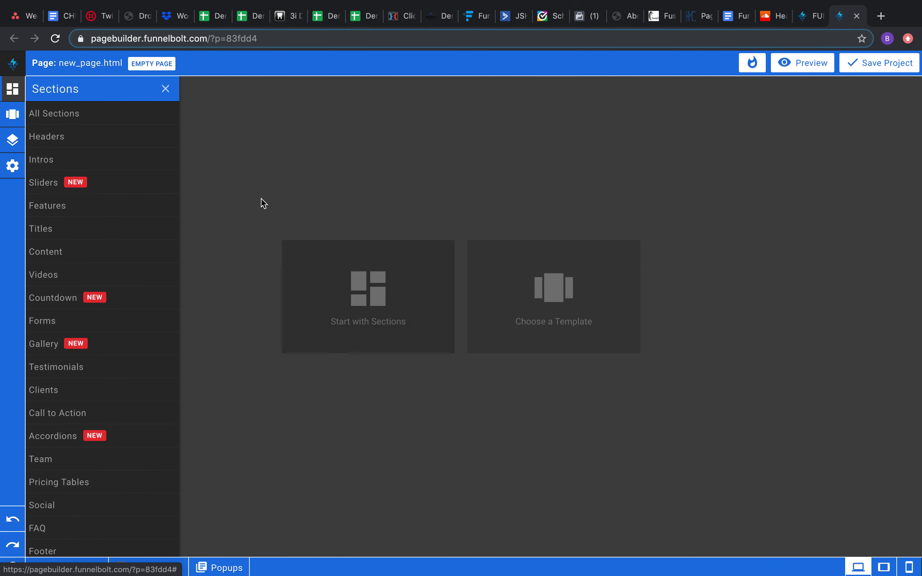
scroll(137, 140, "down", 1)
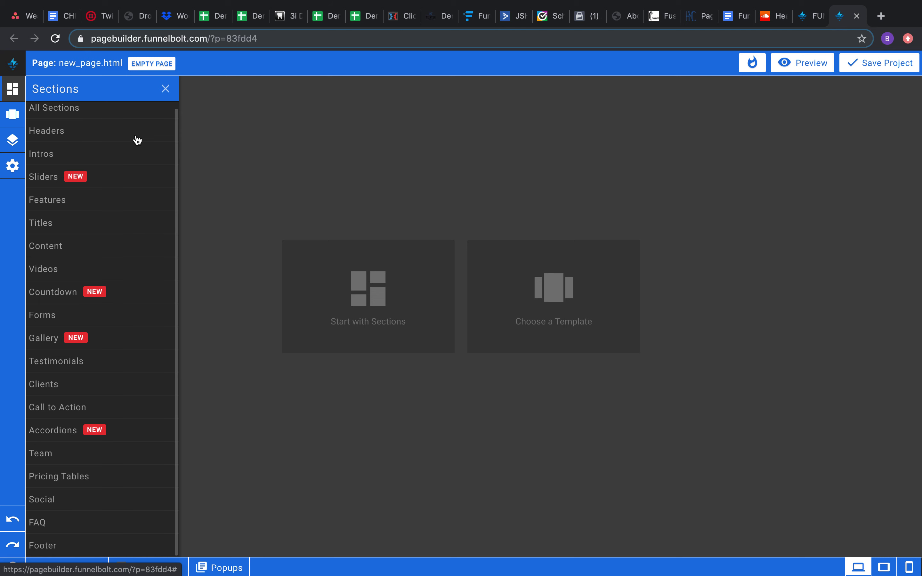
scroll(113, 142, "up", 1)
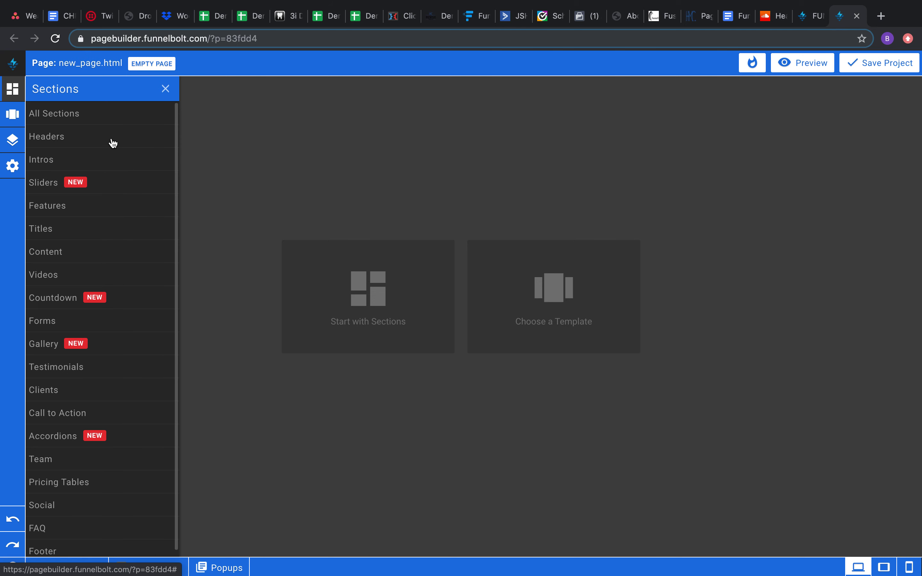
scroll(112, 142, "down", 1)
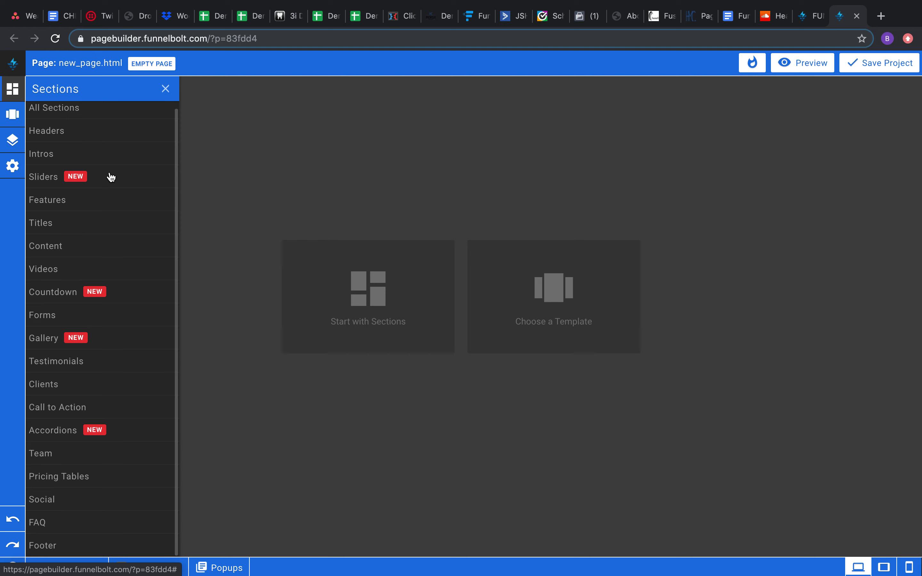
scroll(111, 177, "up", 1)
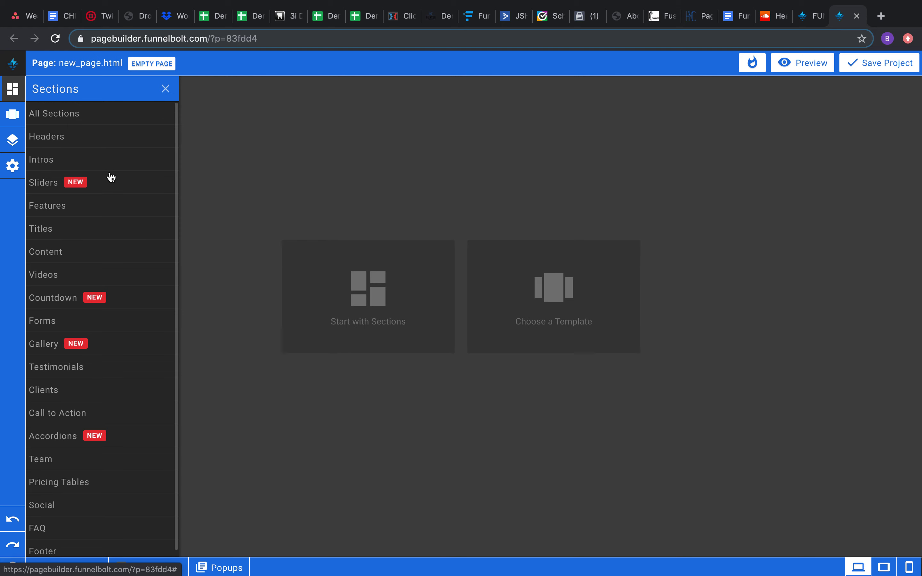
left_click(100, 120)
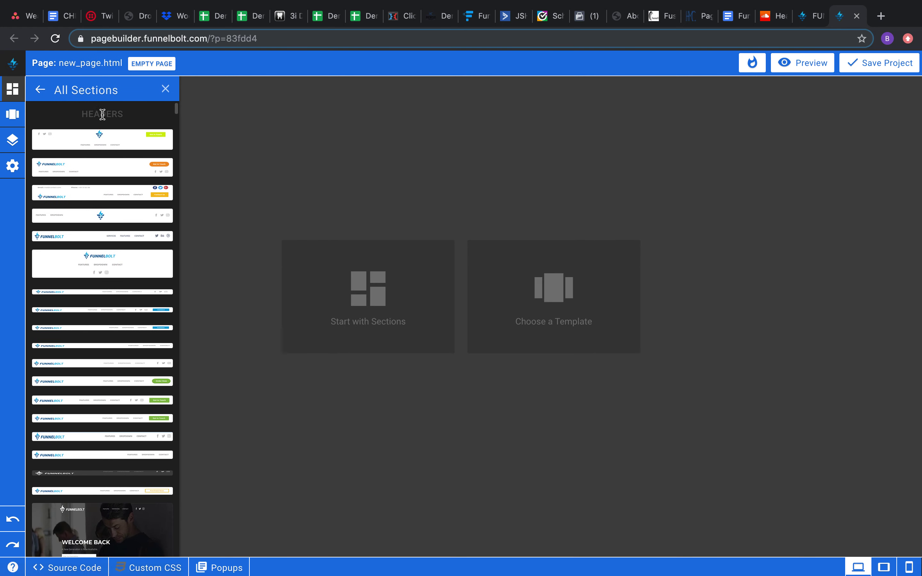
scroll(151, 135, "down", 20)
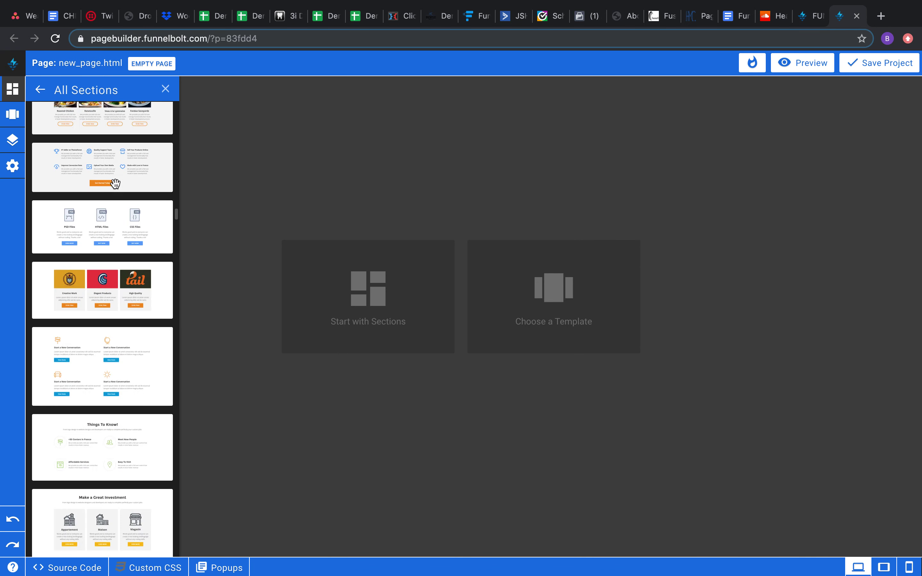
scroll(116, 185, "down", 2)
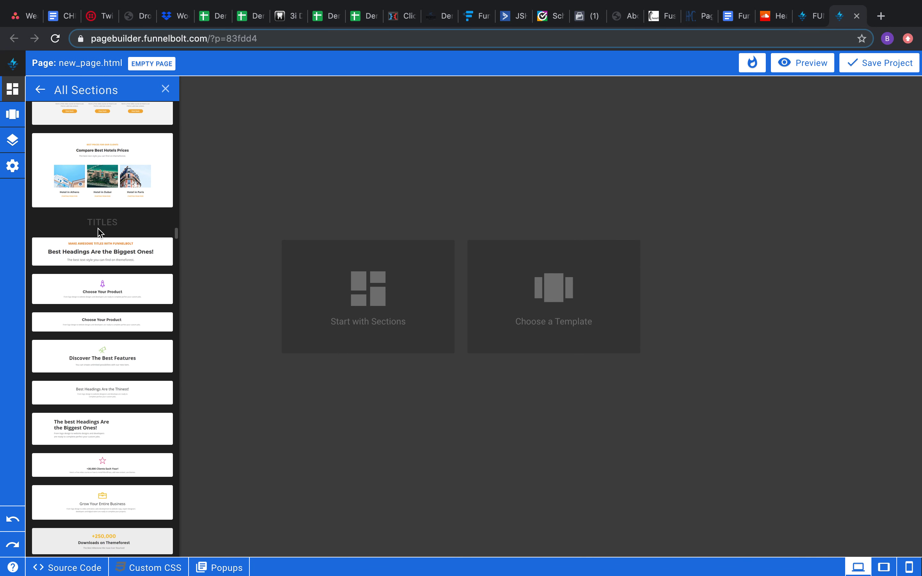
scroll(102, 221, "down", 12)
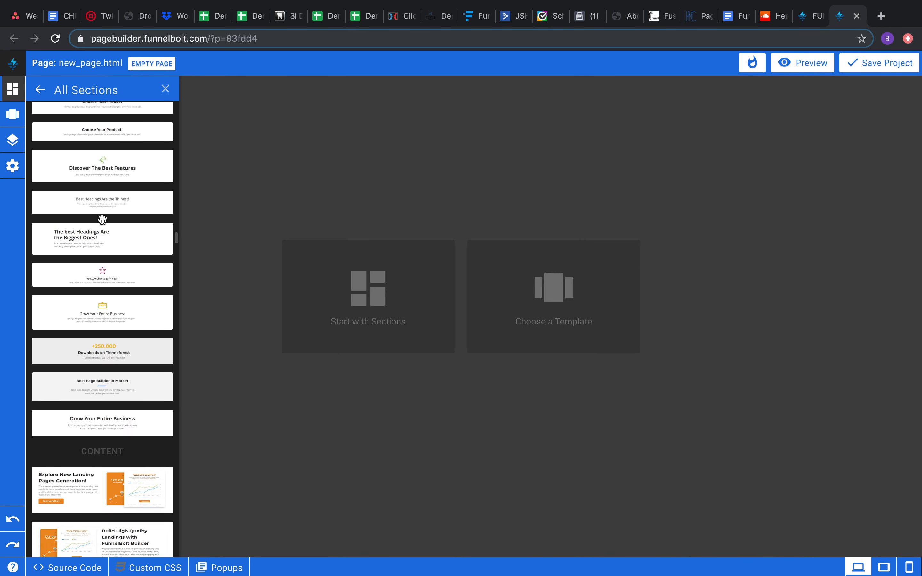
scroll(102, 221, "down", 20)
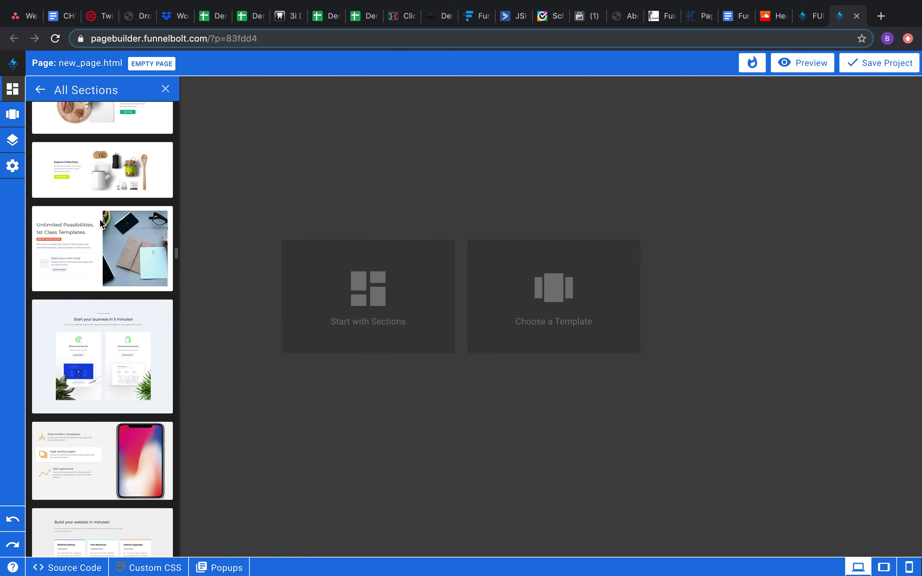
scroll(100, 191, "up", 20)
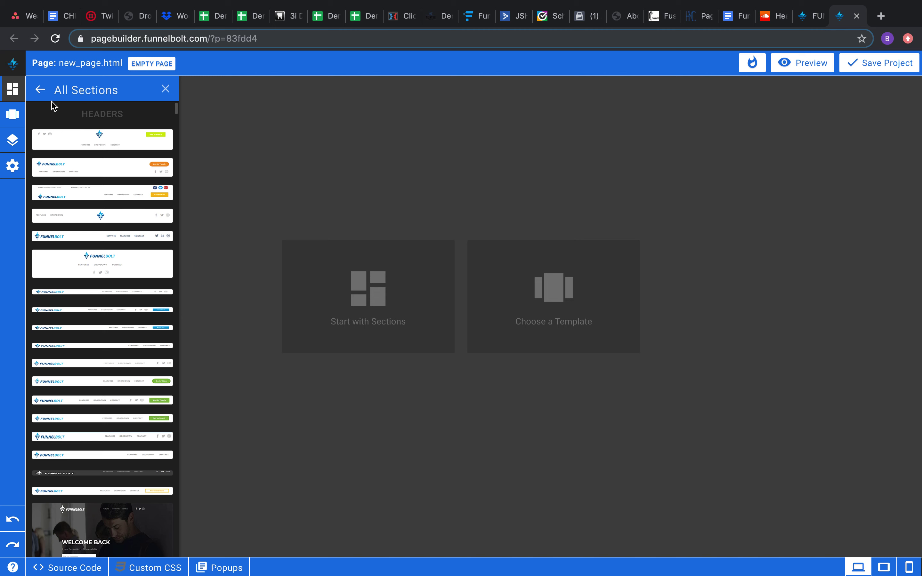
- From the Headers category, drag the FUNNELBOLT navigation header to the page top
left_click(40, 90)
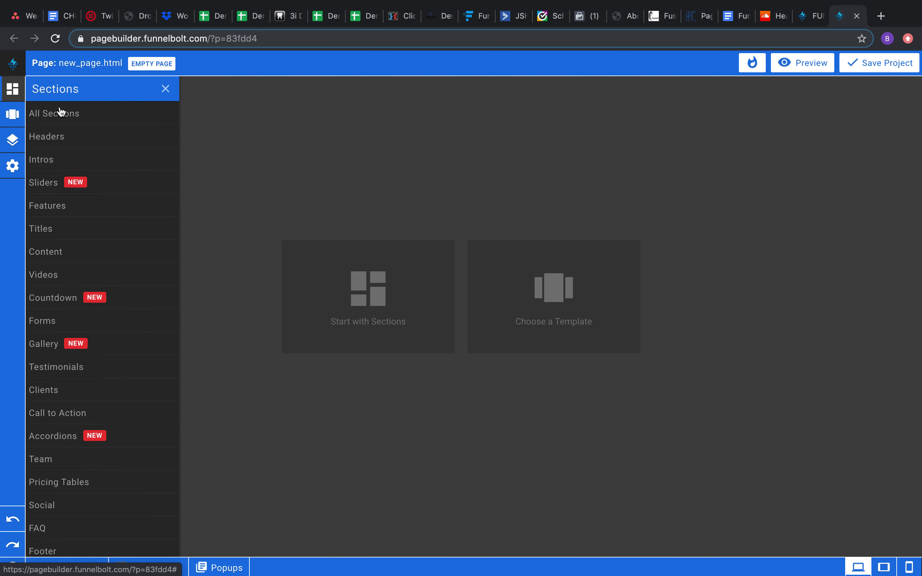
left_click(71, 144)
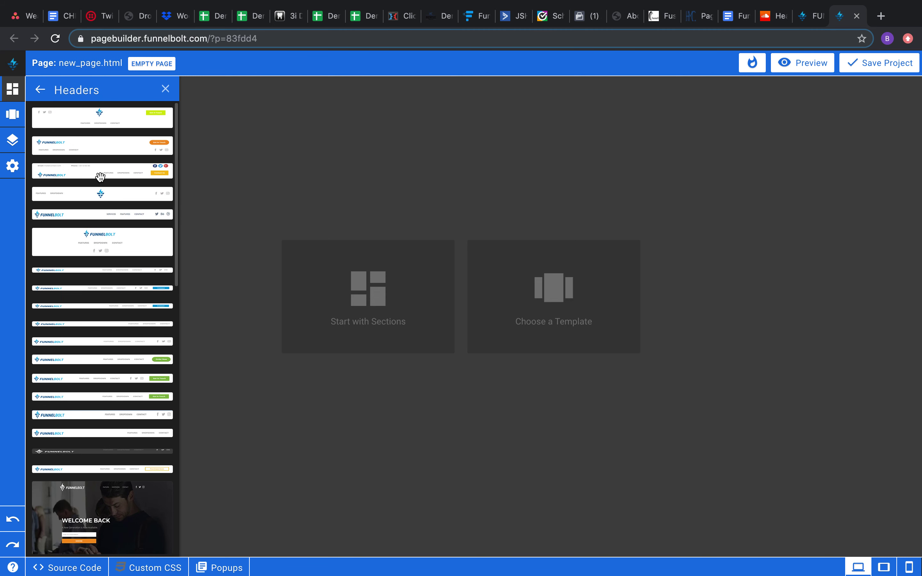
scroll(130, 198, "down", 10)
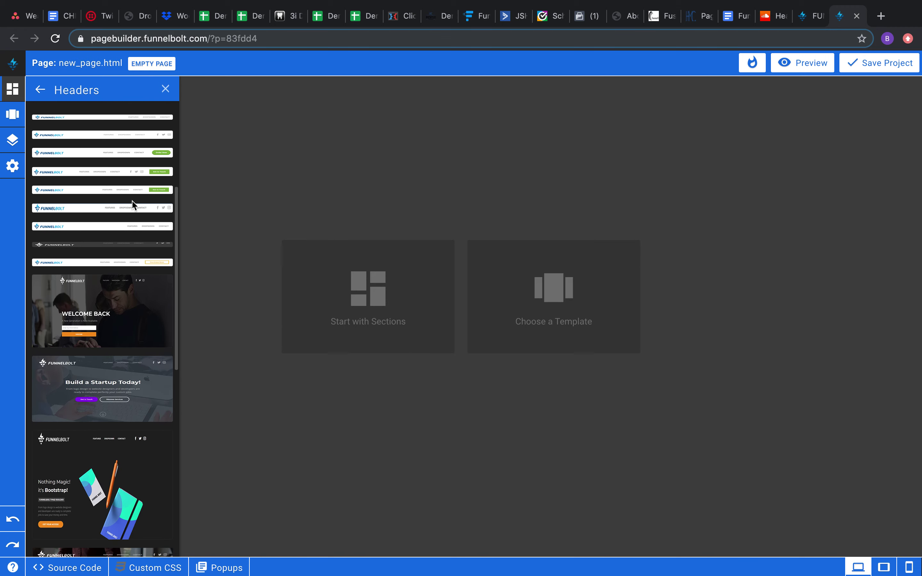
scroll(131, 198, "down", 5)
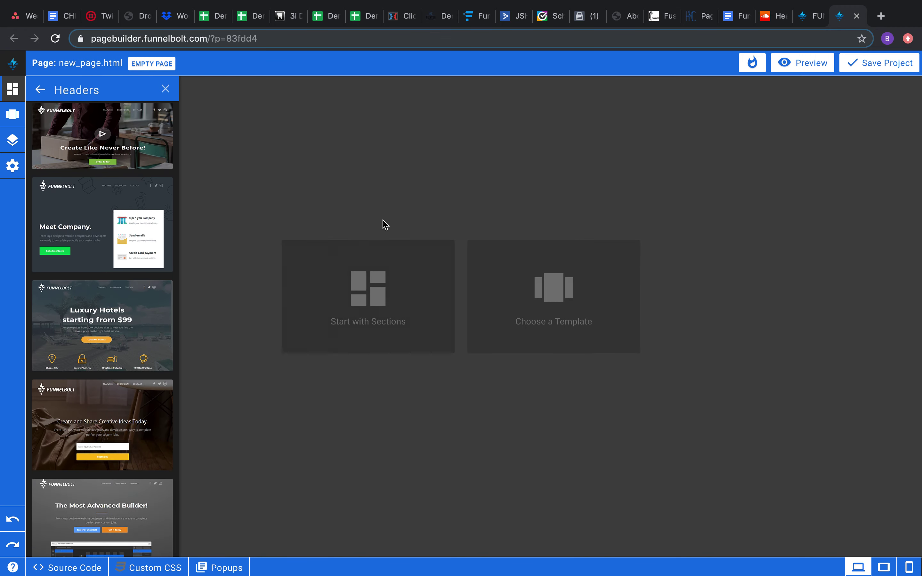
scroll(131, 211, "up", 15)
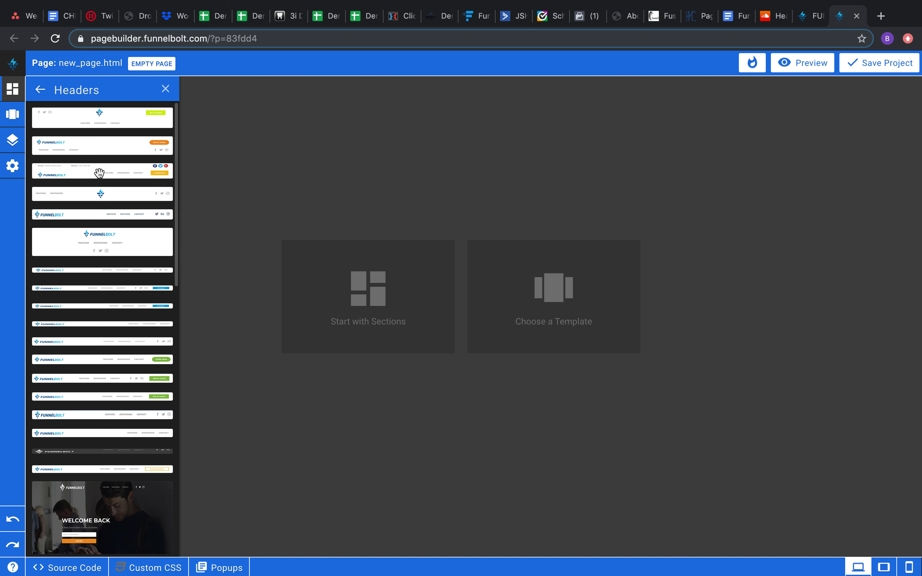
left_click_drag(98, 217, 395, 116)
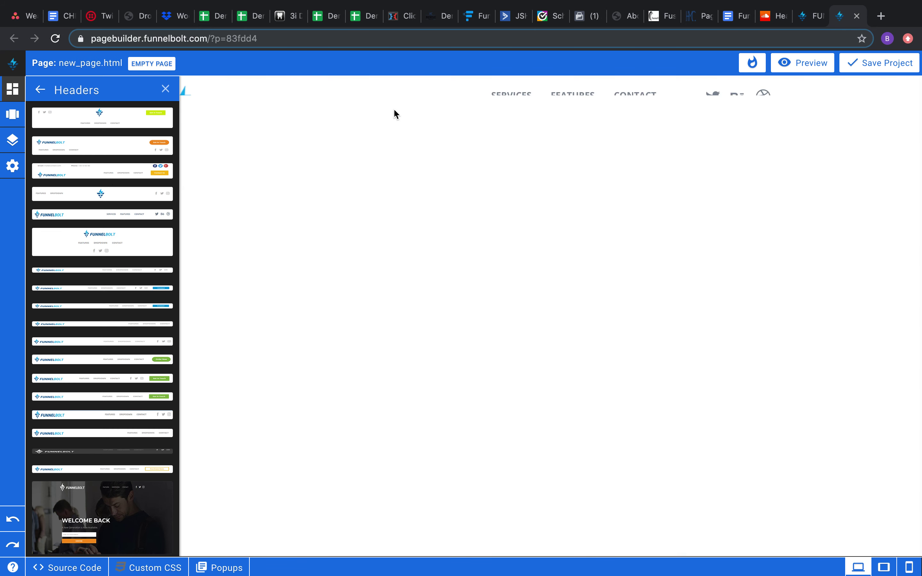
- Drag the green 'Start Creating Beautiful Landing Pages Today!' intro from Intros below the header
left_click(164, 90)
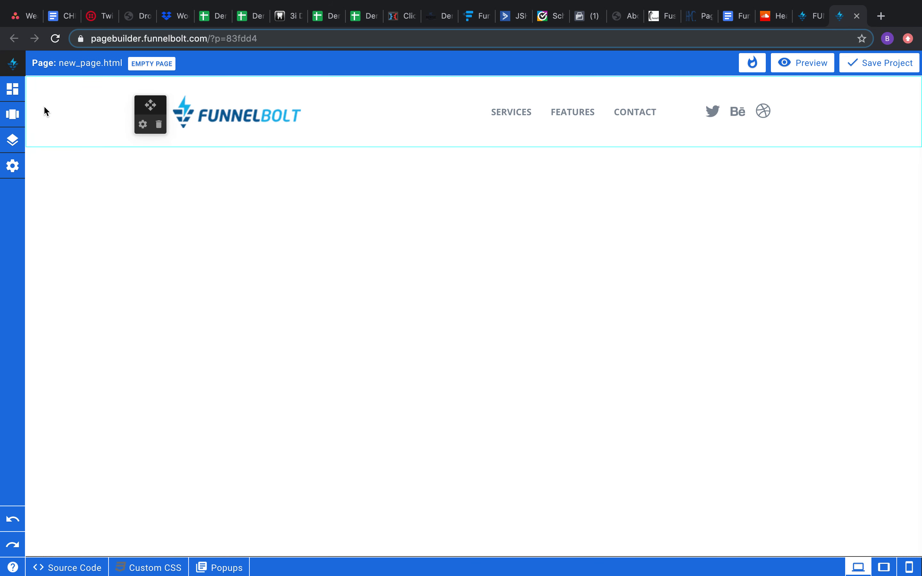
left_click(5, 89)
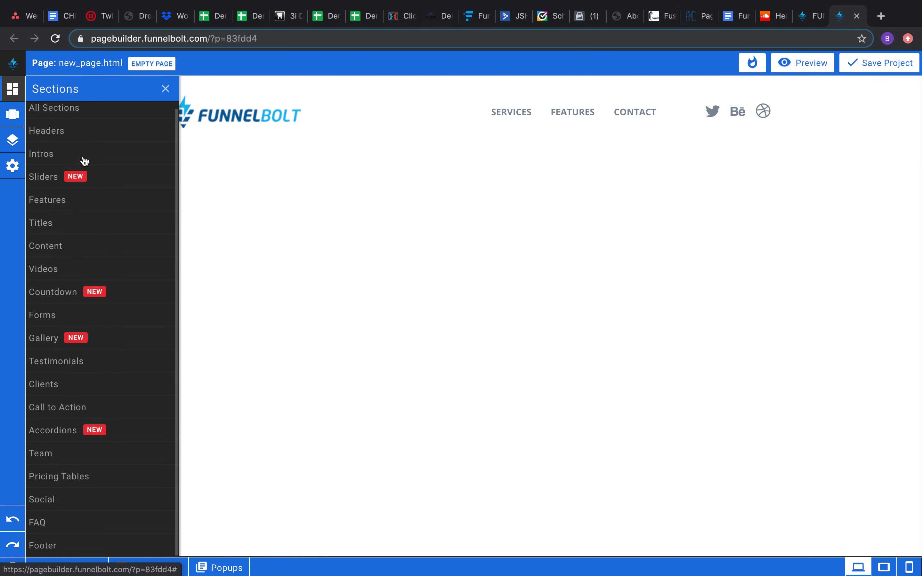
left_click(114, 161)
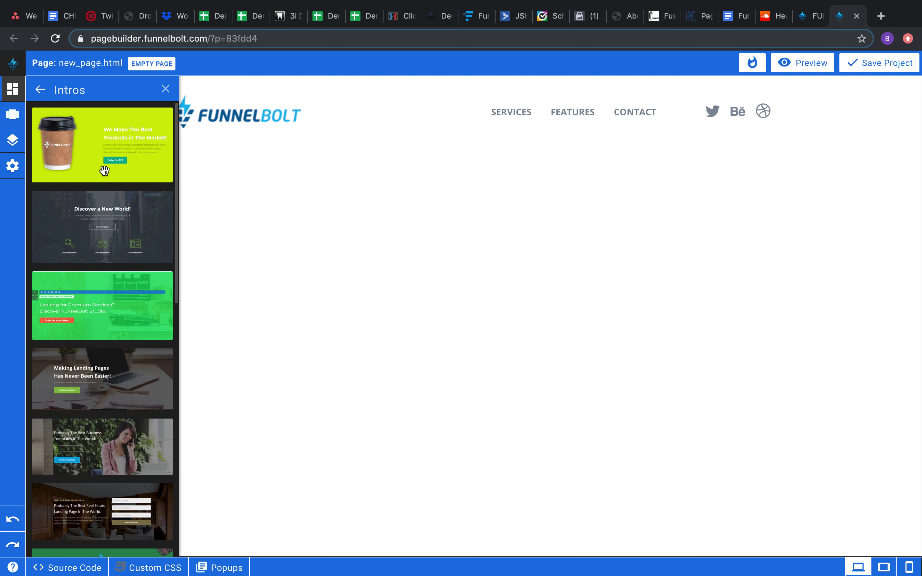
scroll(103, 256, "down", 3)
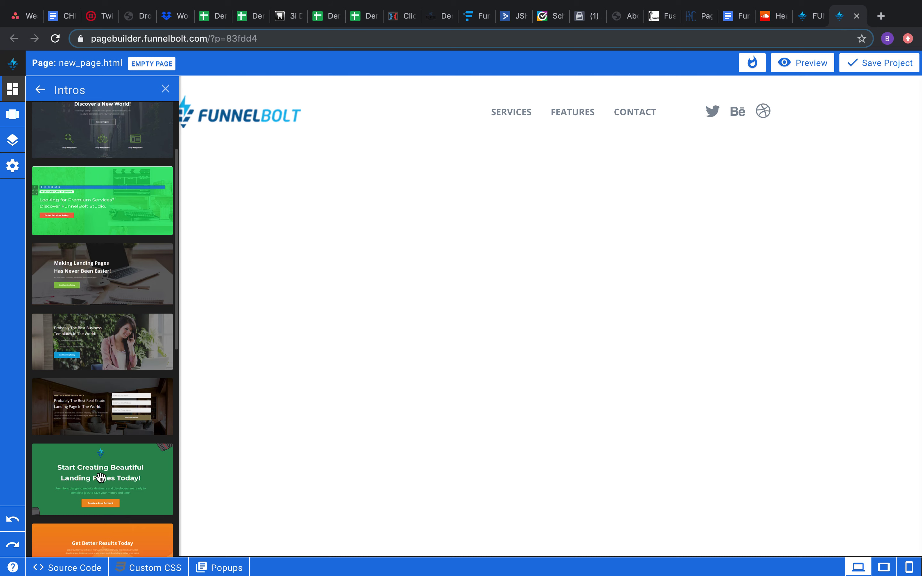
left_click_drag(100, 477, 464, 212)
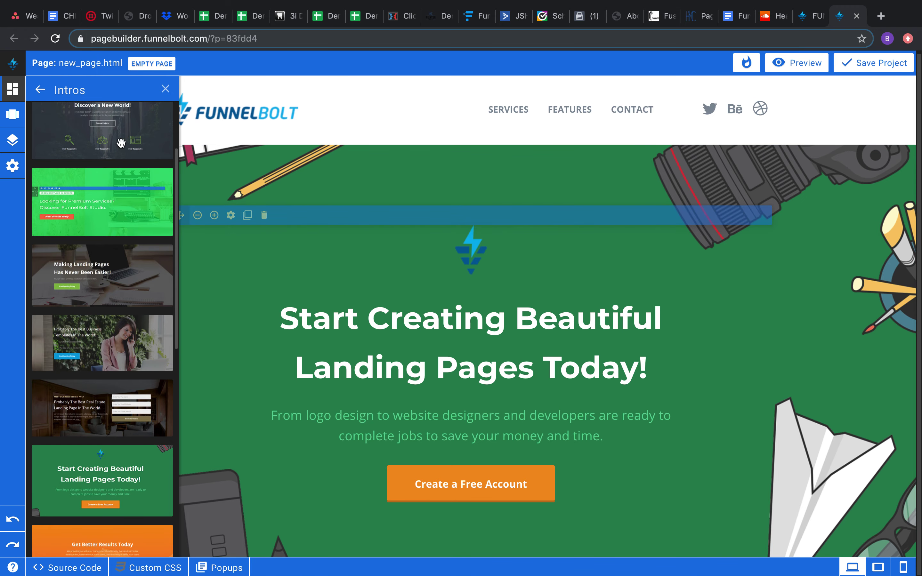
left_click(40, 90)
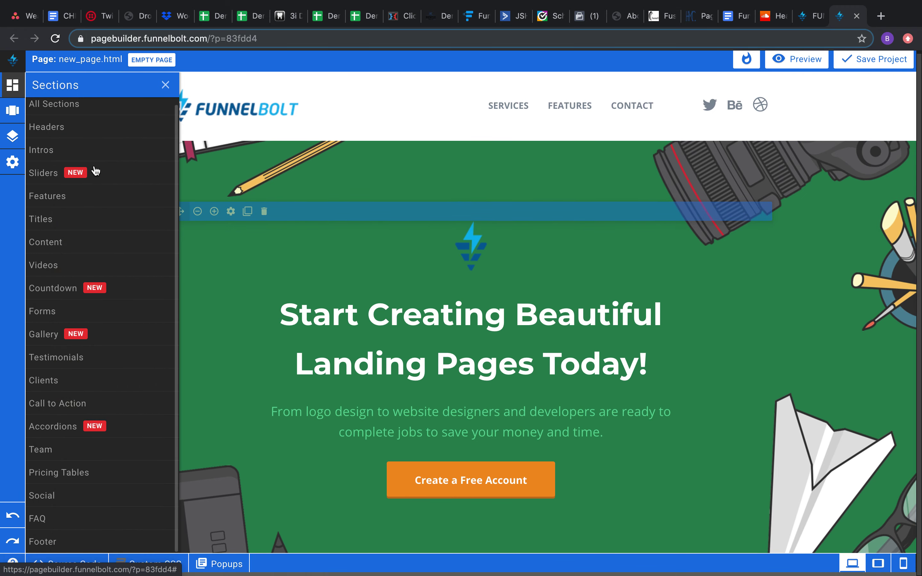
- Drag the lakeside boat slider 'The Perfect Design' below the intro
left_click(95, 179)
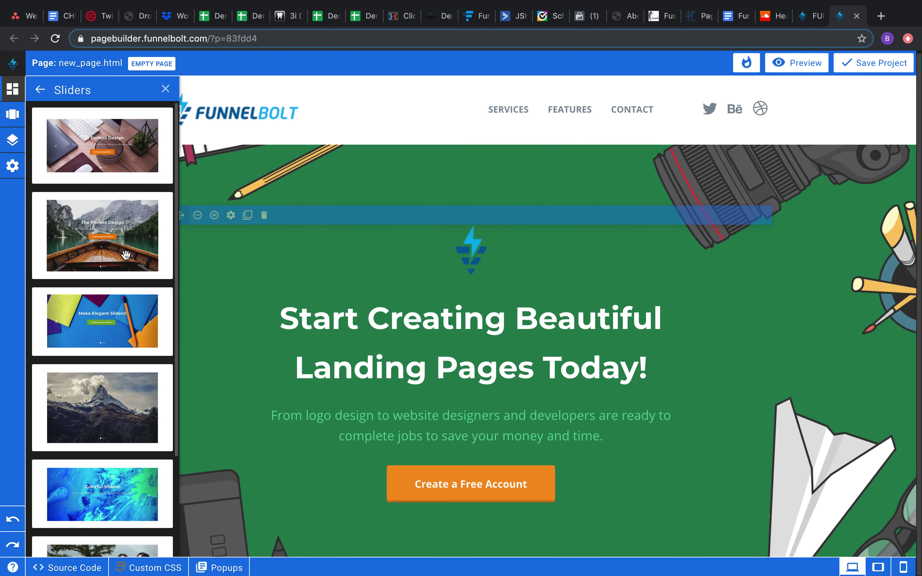
scroll(132, 240, "down", 1)
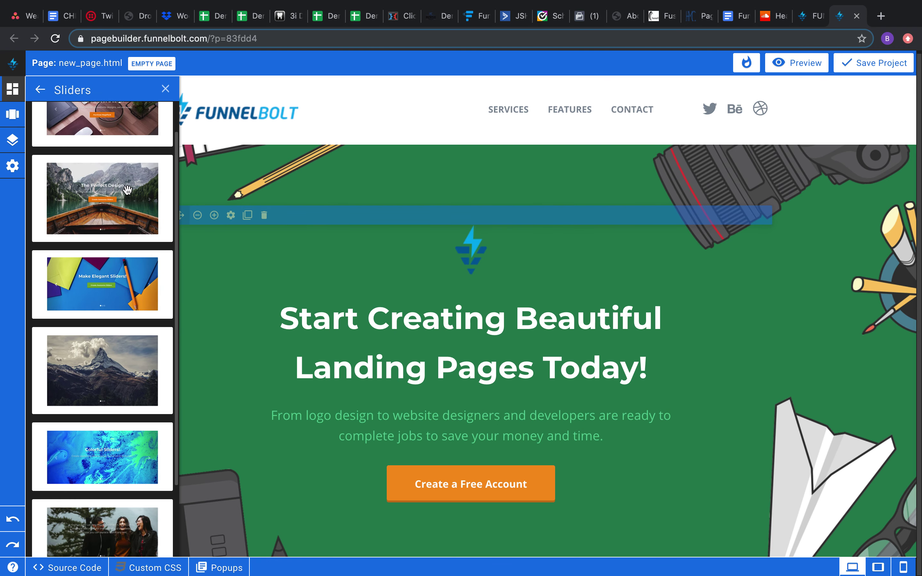
left_click_drag(128, 191, 504, 494)
scroll(492, 422, "down", 10)
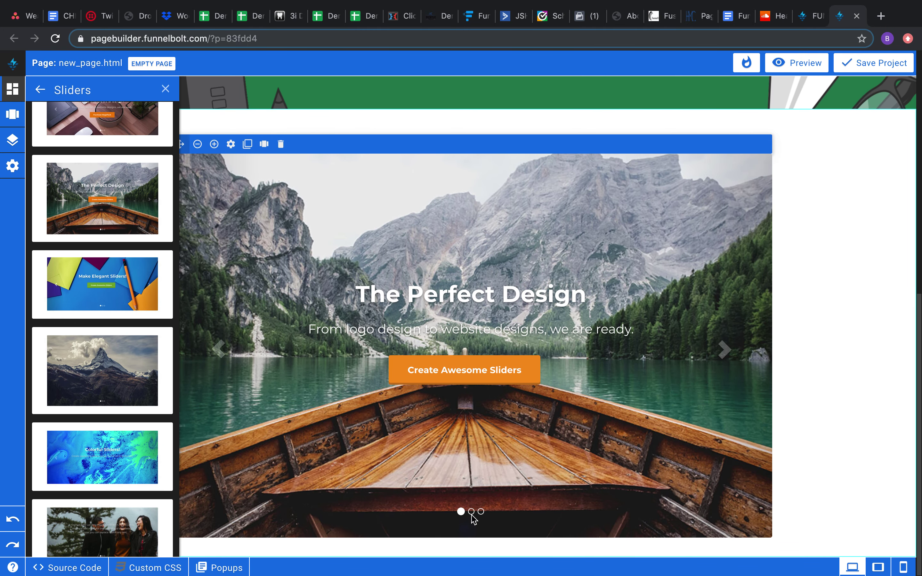
- Preview the slider's second and third slides, then return it to the first
left_click(472, 512)
left_click(481, 512)
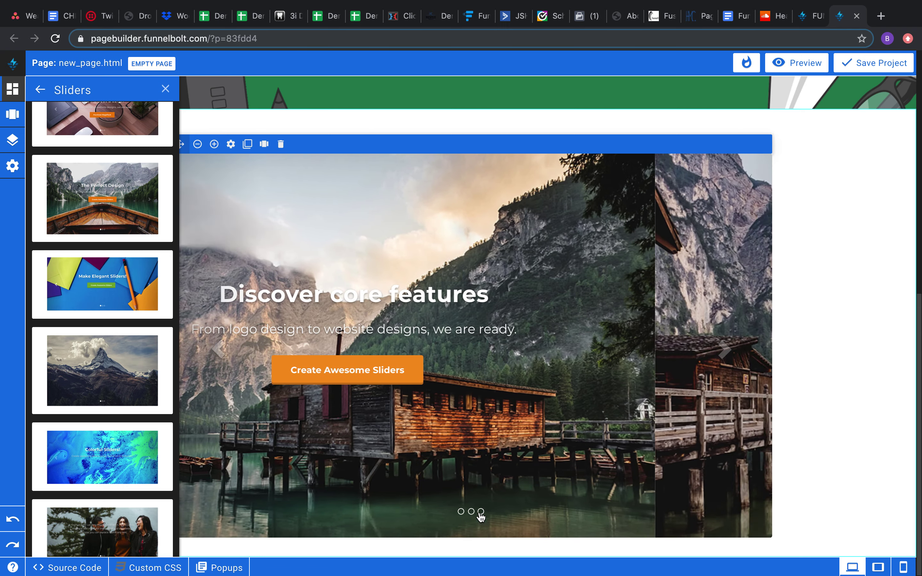
left_click(472, 513)
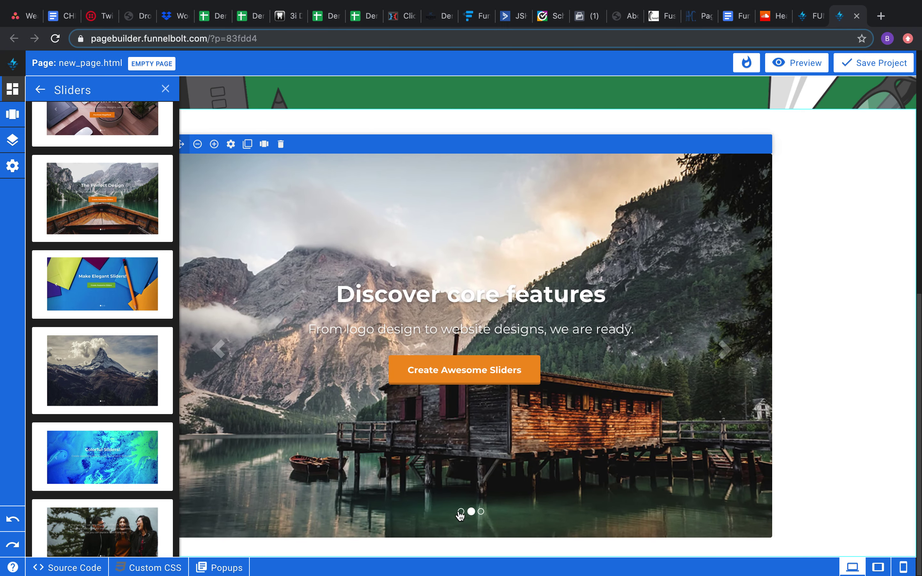
left_click(460, 513)
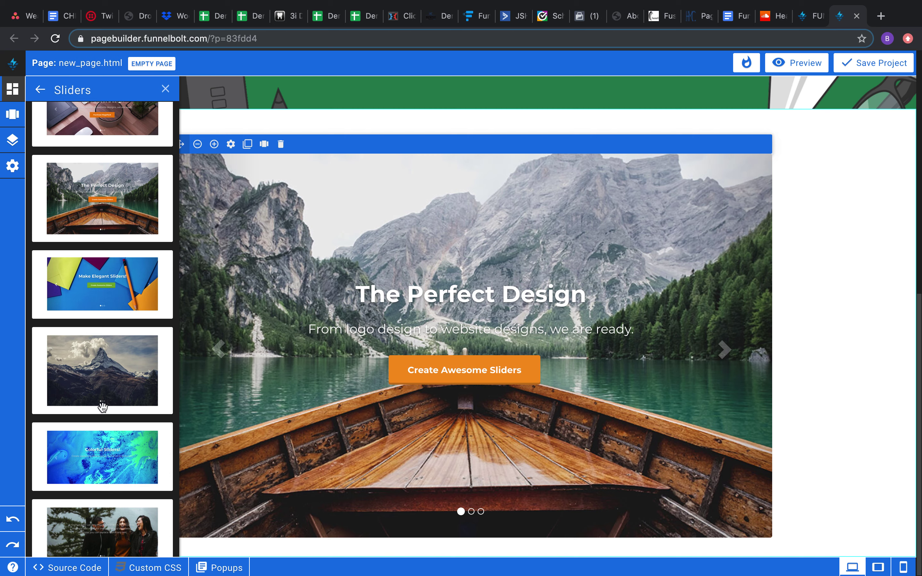
left_click(40, 90)
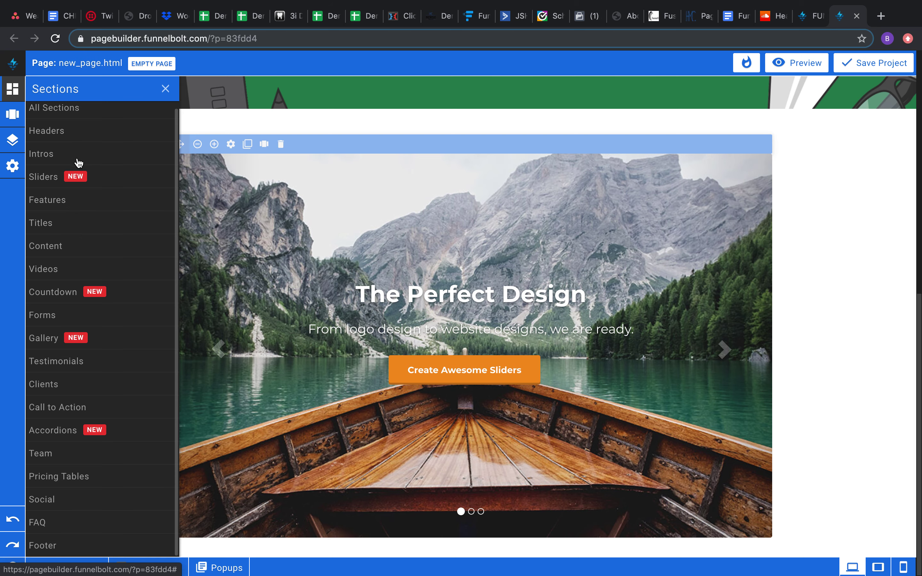
- Place the apartments features block (Earn From Rental, See Full Plans, Eco Apartments, Experienced Agents) below the slider
left_click(71, 207)
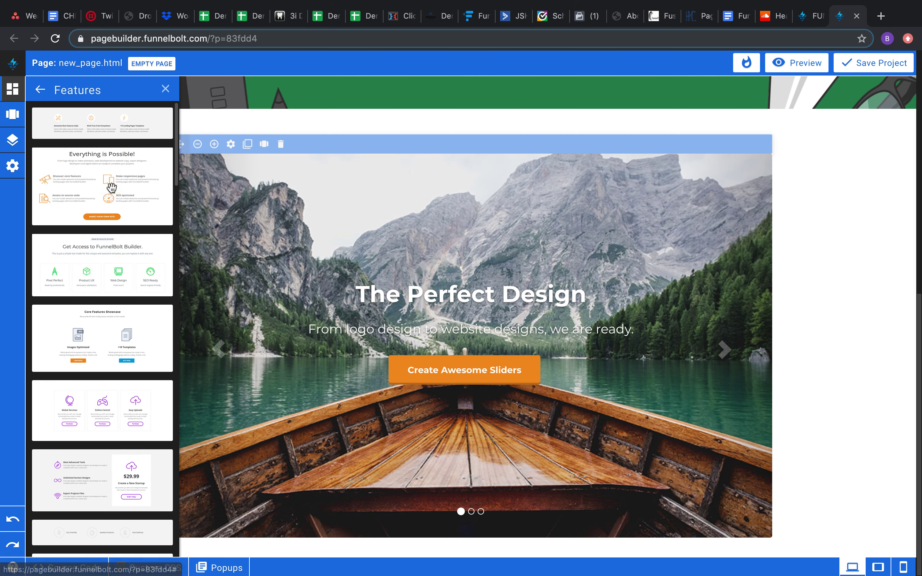
scroll(121, 276, "down", 3)
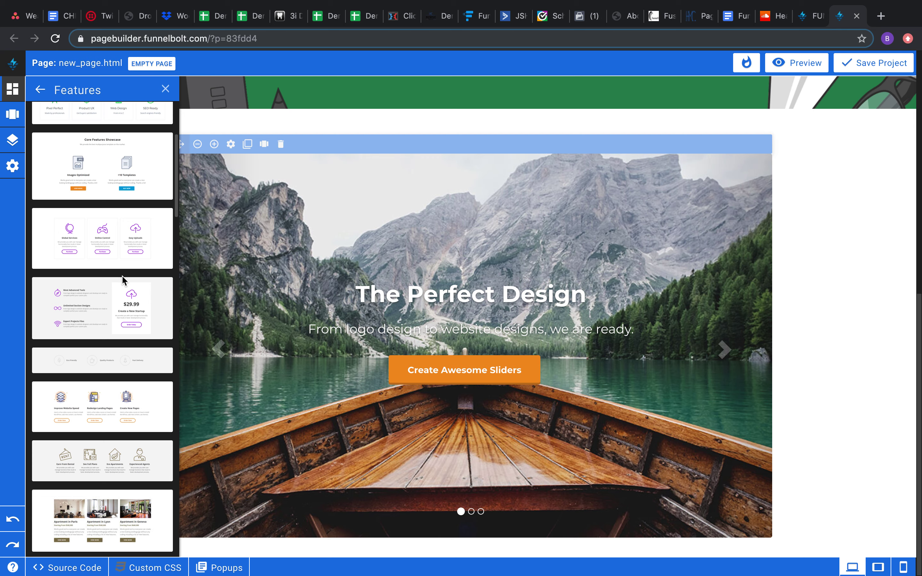
scroll(122, 275, "down", 5)
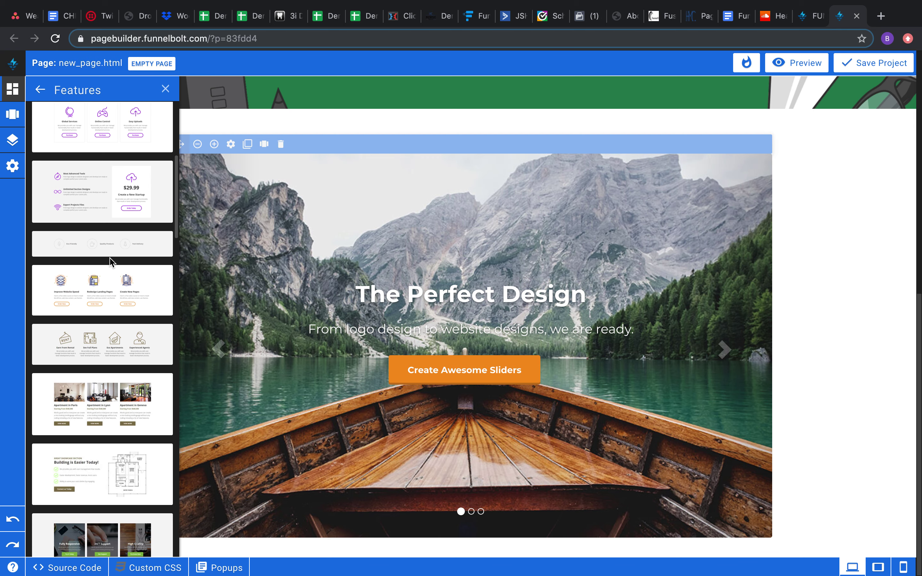
scroll(113, 288, "down", 2)
left_click_drag(114, 289, 467, 541)
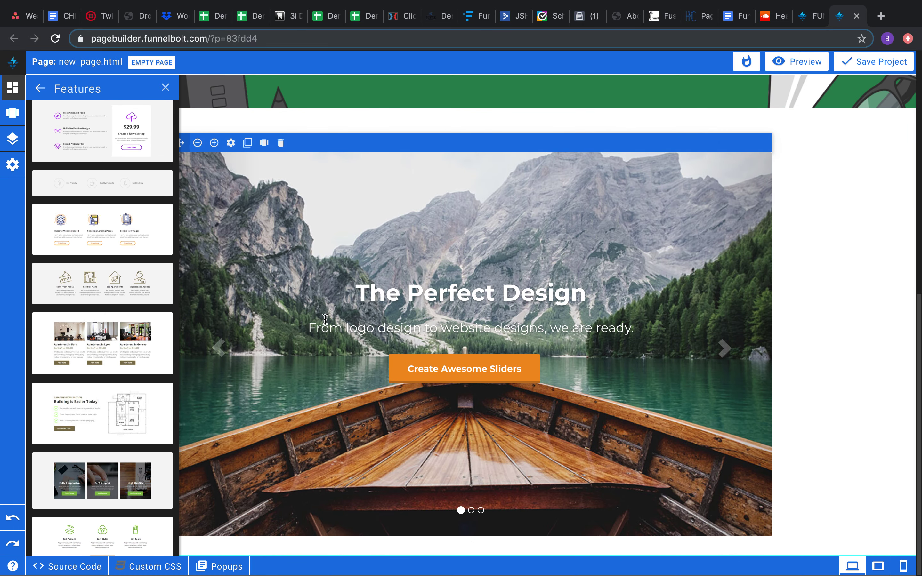
left_click_drag(155, 293, 379, 519)
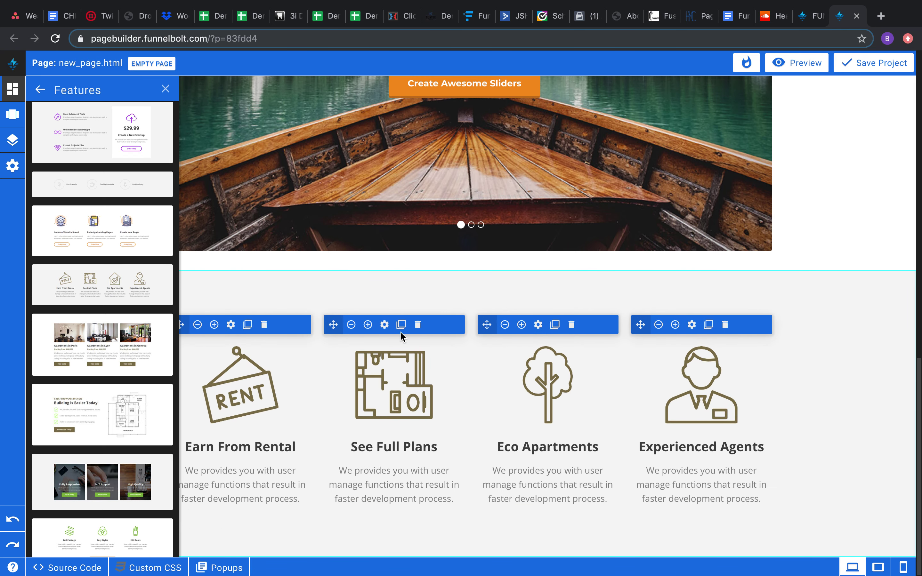
left_click(39, 90)
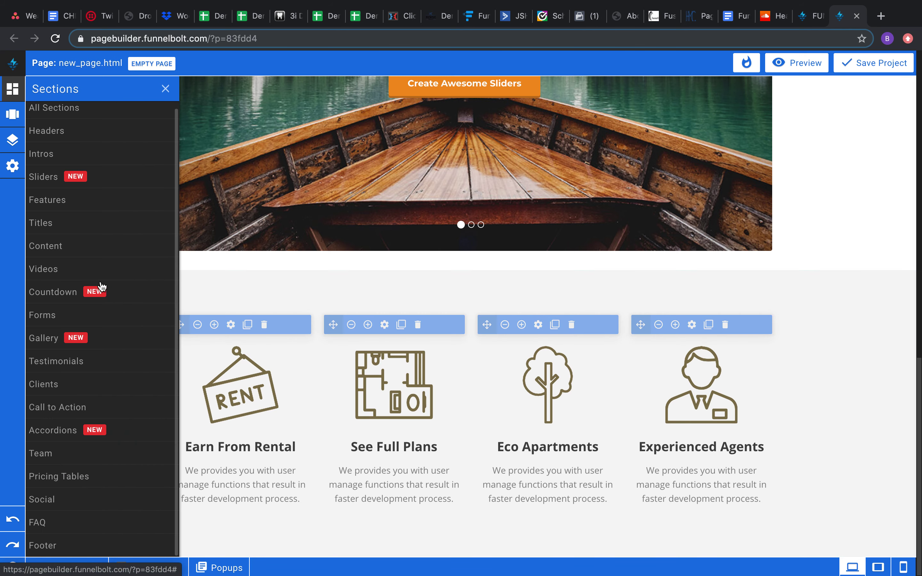
- Drop the '+250,000 Downloads on Themeforest' title block between the slider and features row
left_click(64, 228)
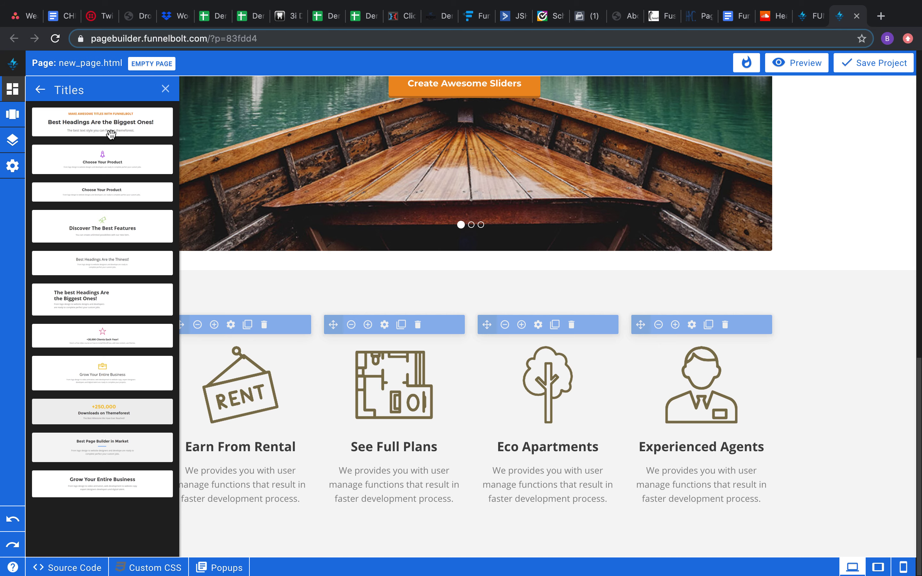
left_click_drag(120, 415, 429, 556)
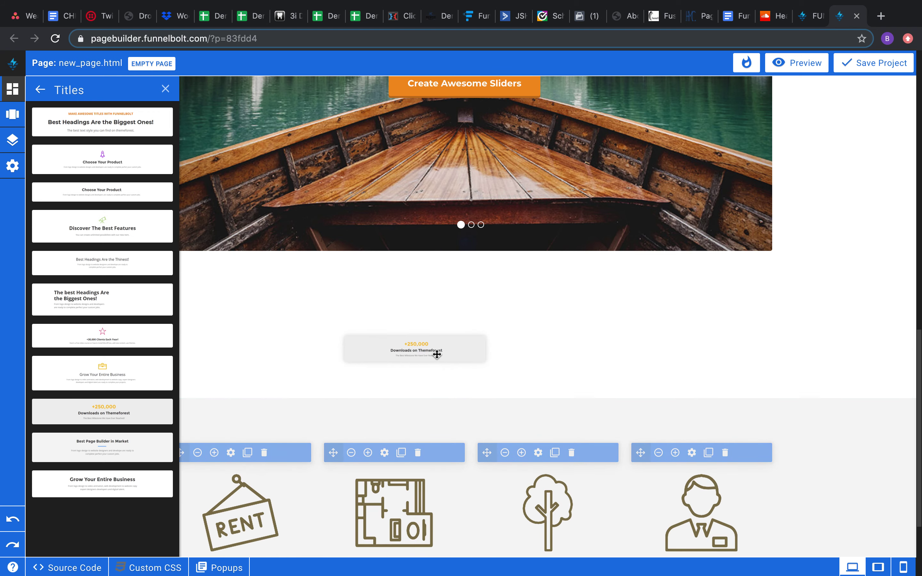
left_click_drag(437, 355, 435, 350)
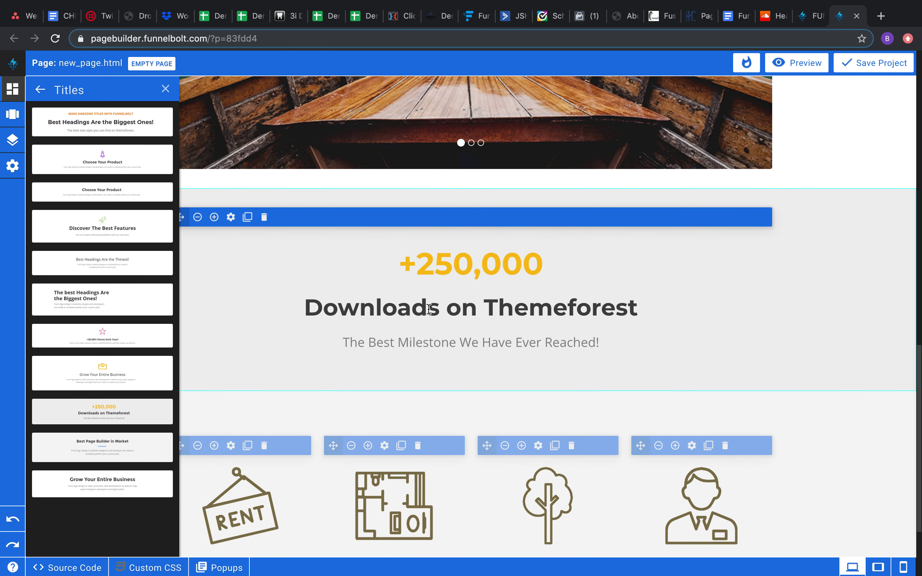
scroll(428, 367, "down", 3)
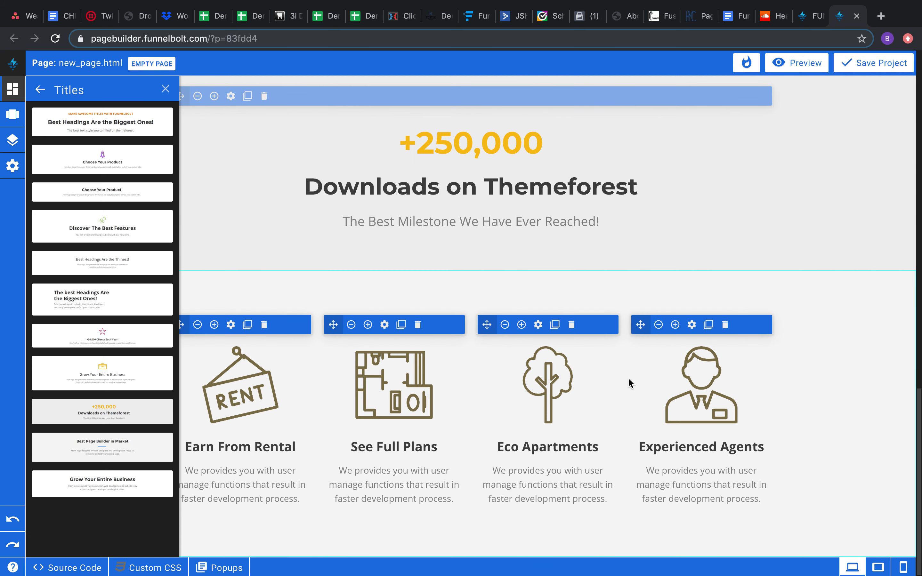
left_click(39, 89)
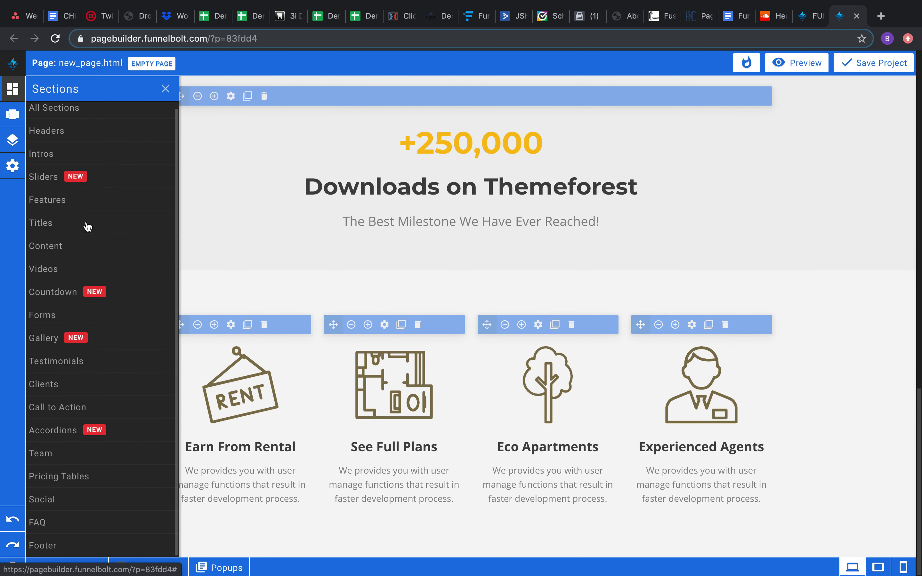
- Place the phone-mockup Content section (Pixel Perfect Templates, High quality pages, SEO optimized) below the feature cards
left_click(75, 256)
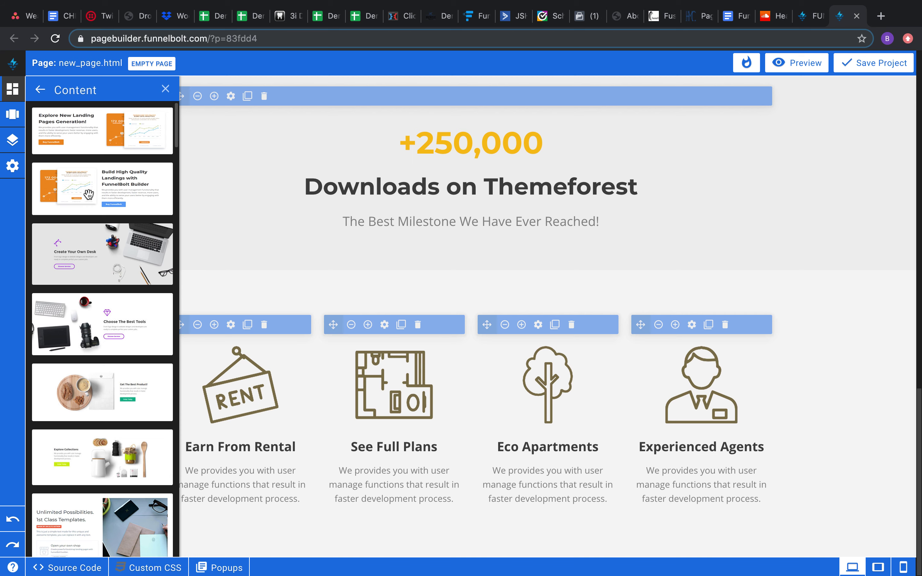
scroll(98, 224, "down", 5)
scroll(98, 225, "down", 8)
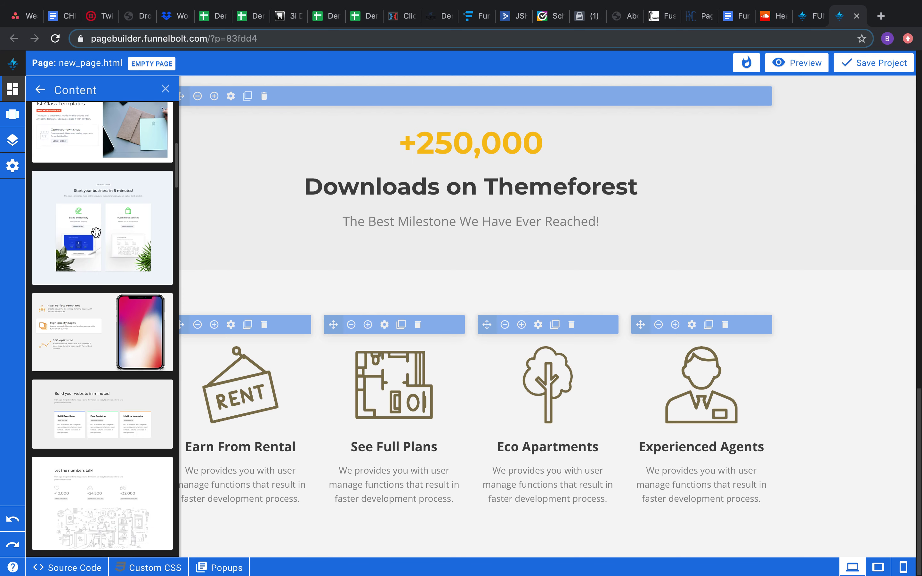
left_click_drag(109, 290, 443, 471)
scroll(443, 470, "down", 10)
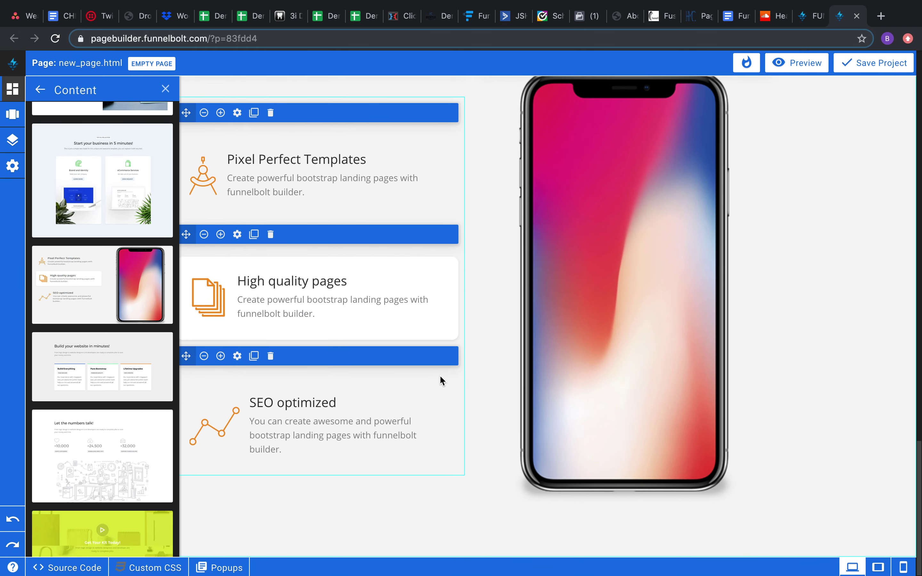
scroll(443, 366, "up", 2)
scroll(614, 229, "down", 2)
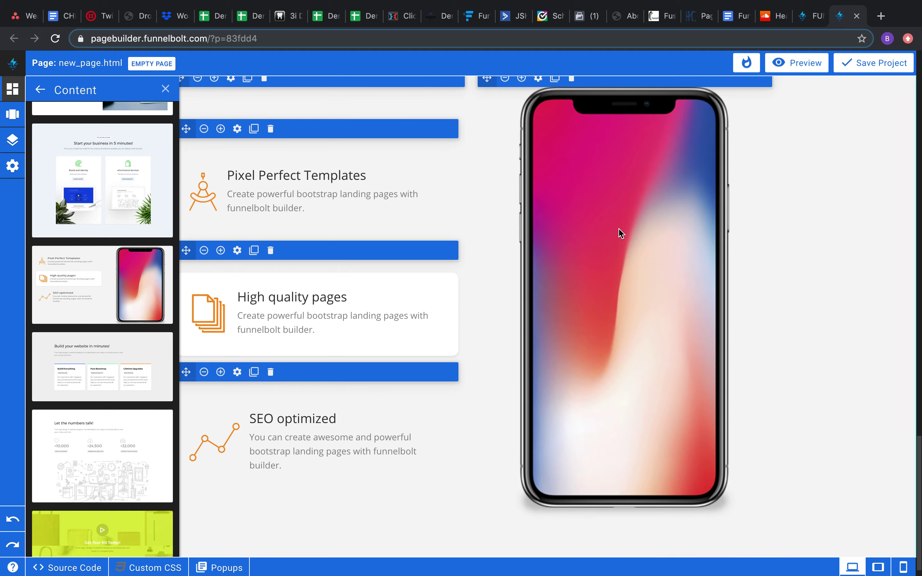
scroll(349, 262, "up", 4)
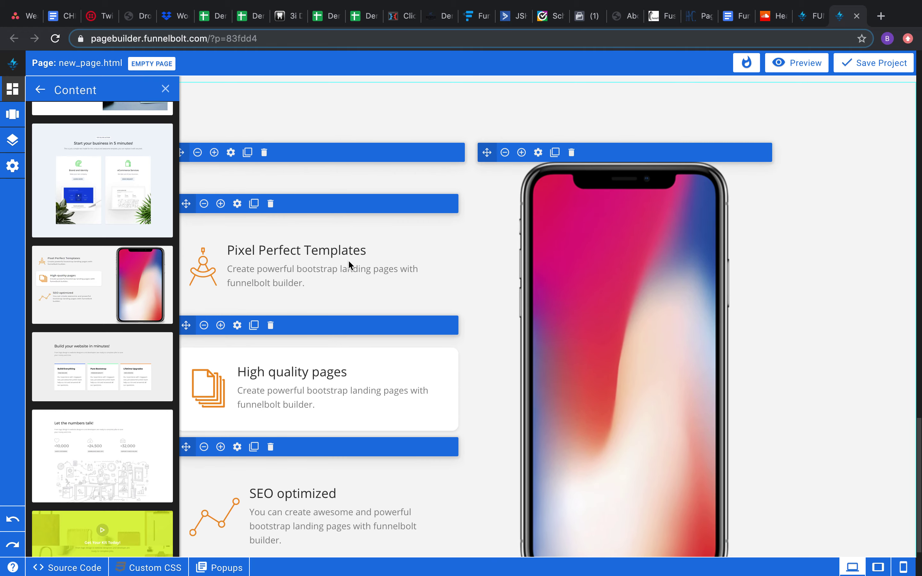
scroll(115, 287, "down", 5)
scroll(115, 287, "down", 3)
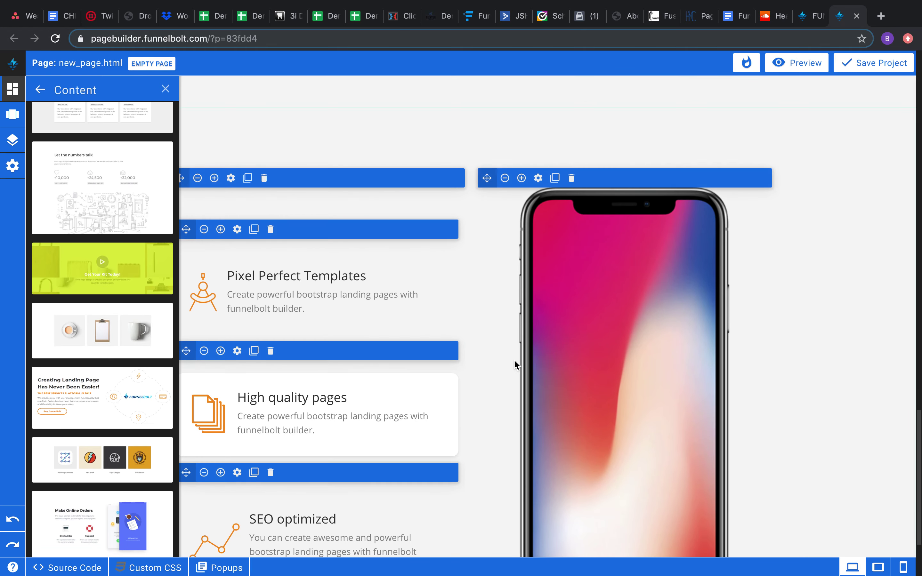
scroll(514, 364, "down", 3)
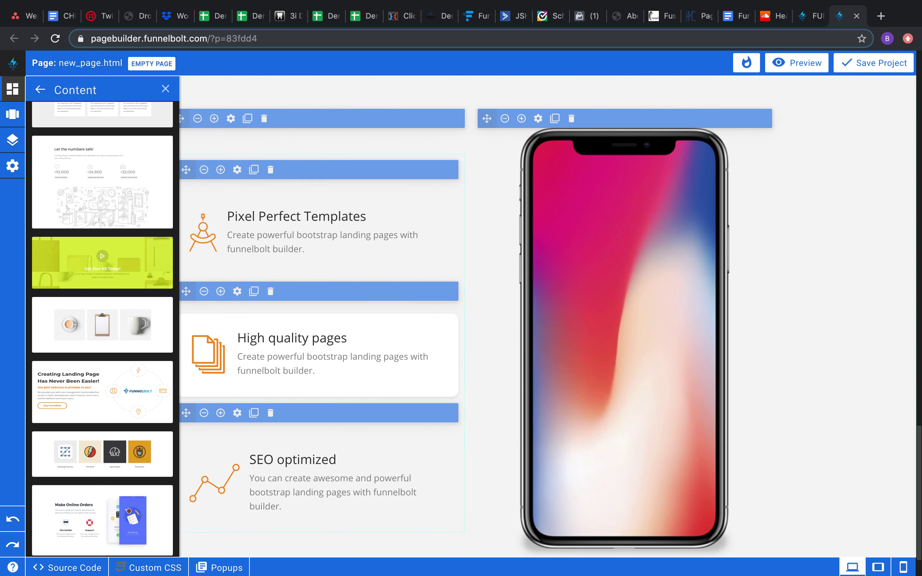
left_click(41, 93)
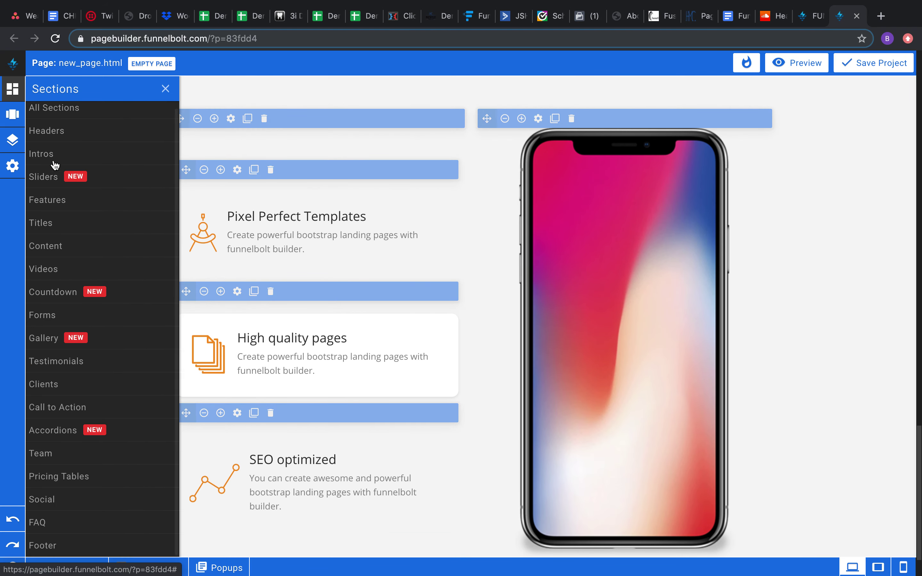
- Drag the full-width Vimeo 'Orange Business Services' video section below the phone section
left_click(88, 269)
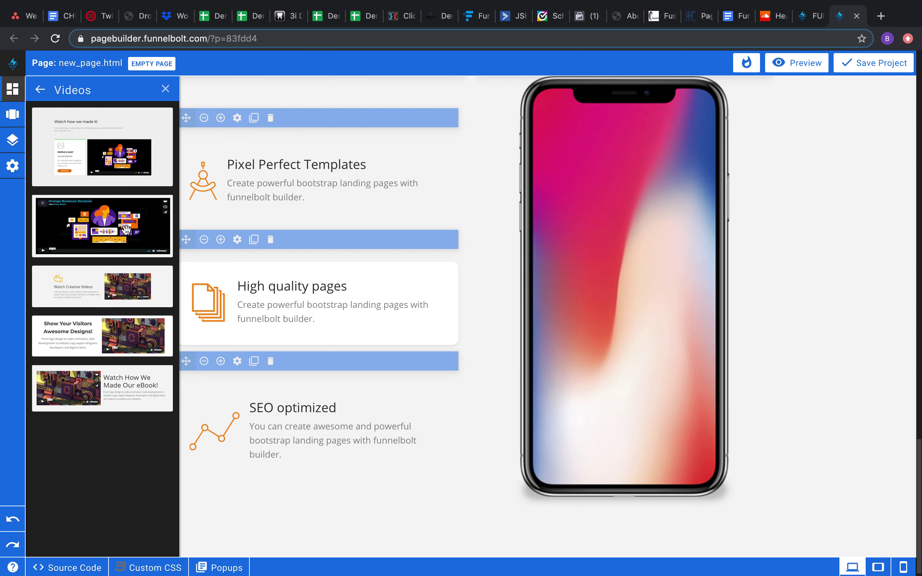
left_click_drag(136, 243, 541, 491)
scroll(488, 282, "down", 10)
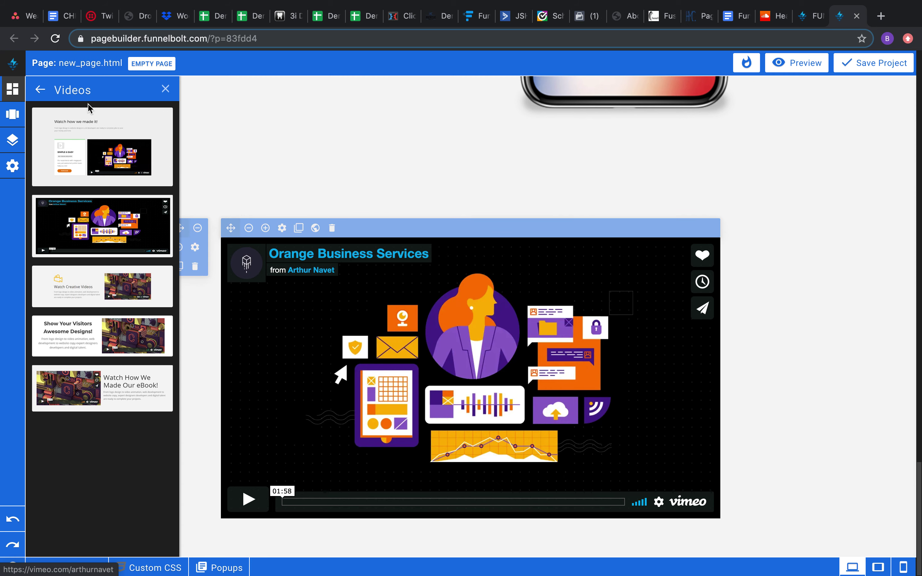
left_click(42, 91)
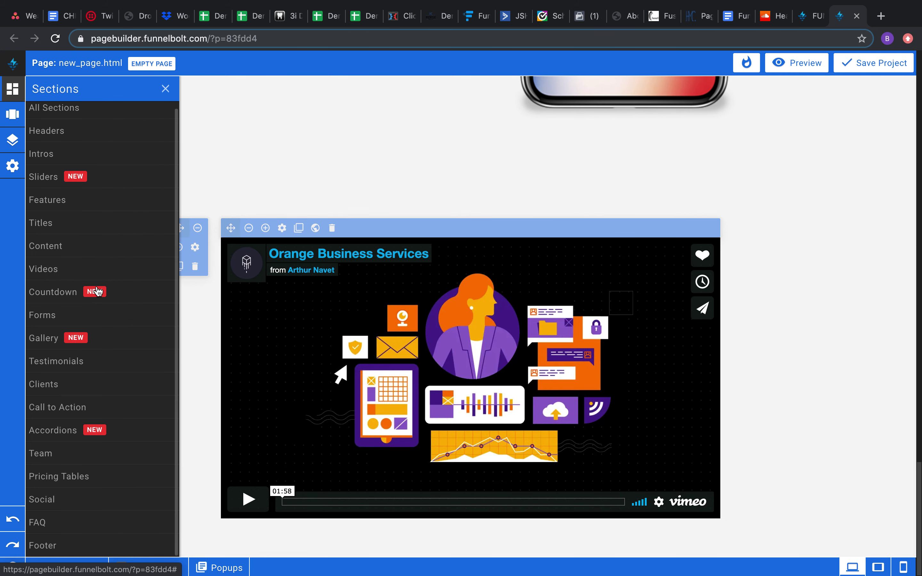
- Place the flash-deal countdown with Days, Hours, Minutes and Seconds under the video
left_click(116, 296)
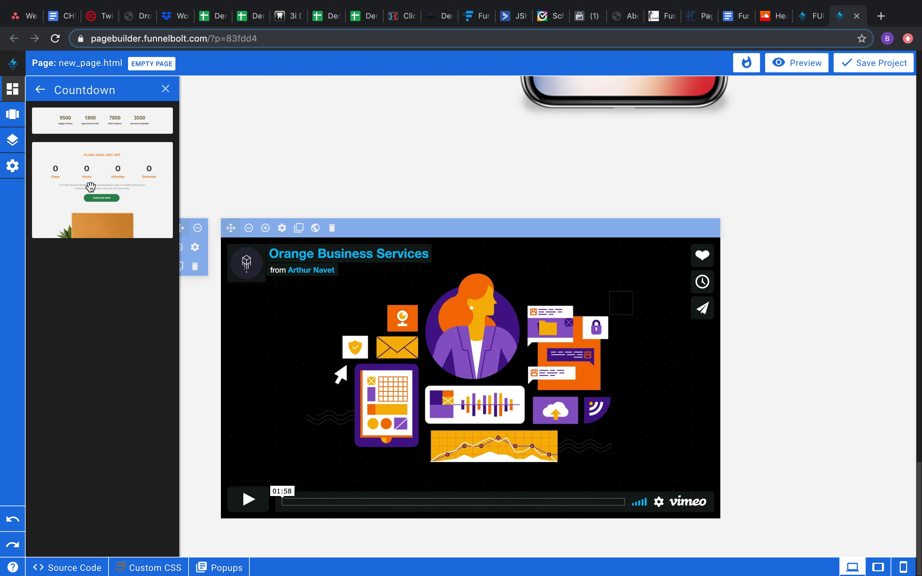
left_click_drag(127, 126, 564, 503)
scroll(565, 508, "down", 3)
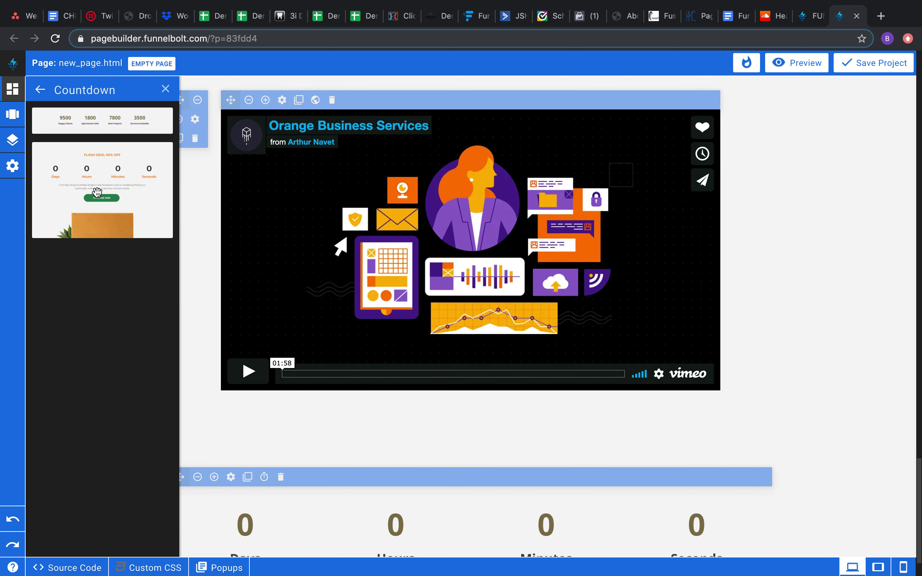
scroll(435, 360, "down", 2)
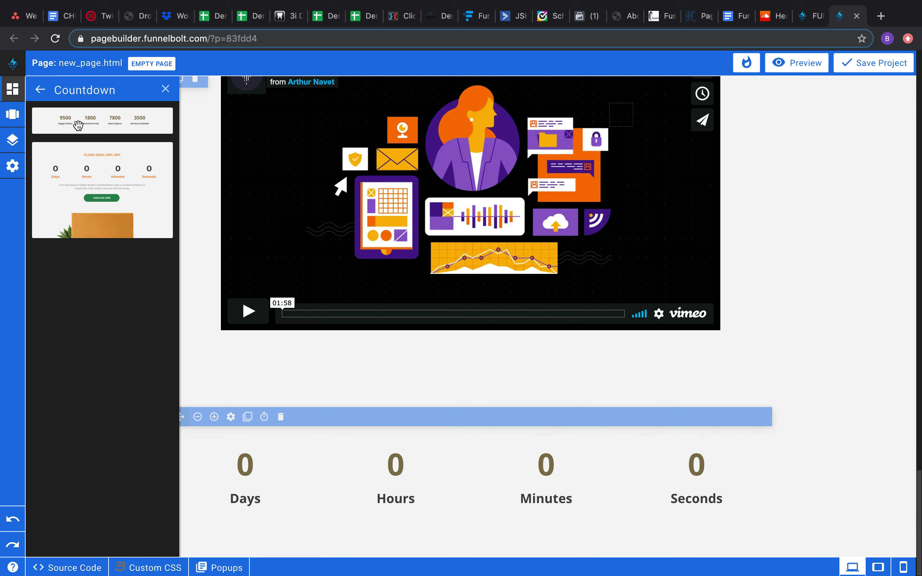
left_click(41, 91)
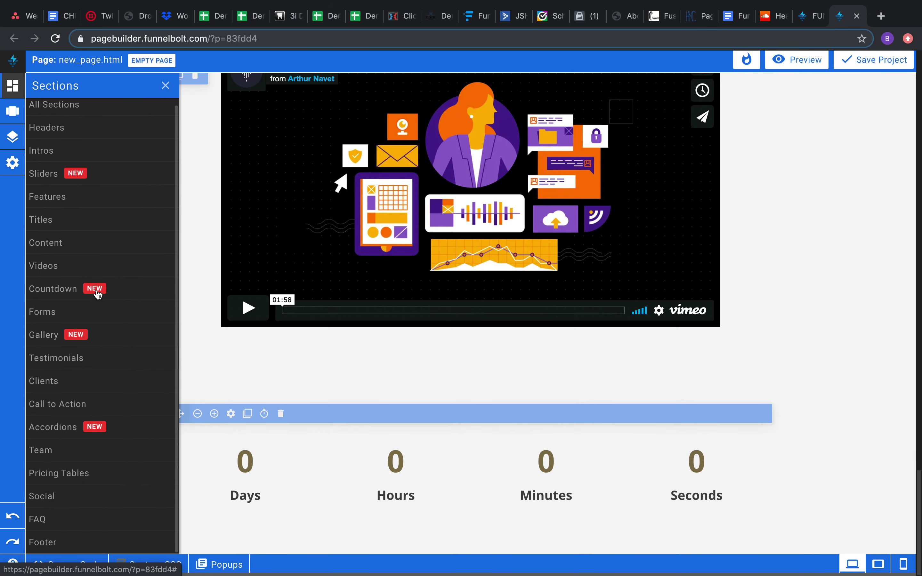
- Place the green 'Download Our Services Today!' newsletter form from Forms beneath the countdown
left_click(84, 318)
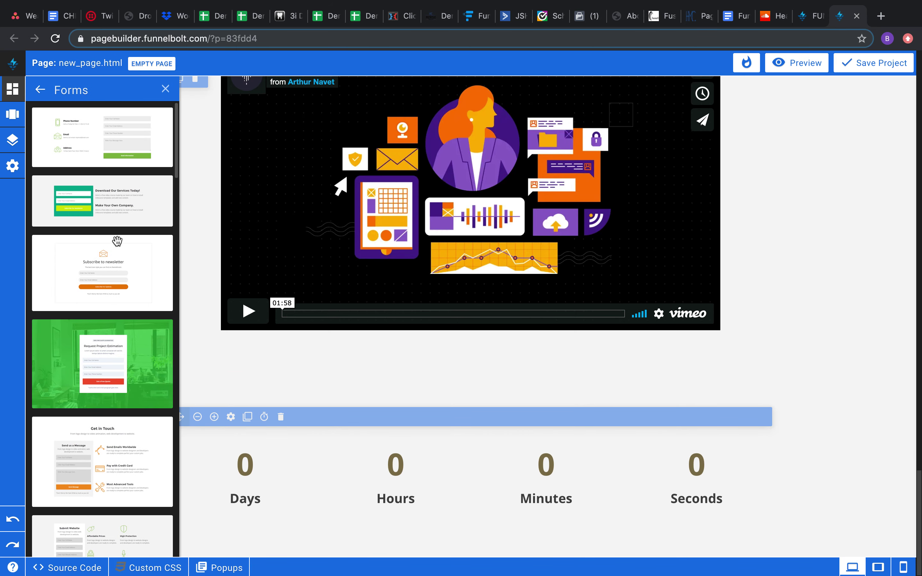
left_click_drag(115, 206, 444, 446)
scroll(452, 427, "down", 2)
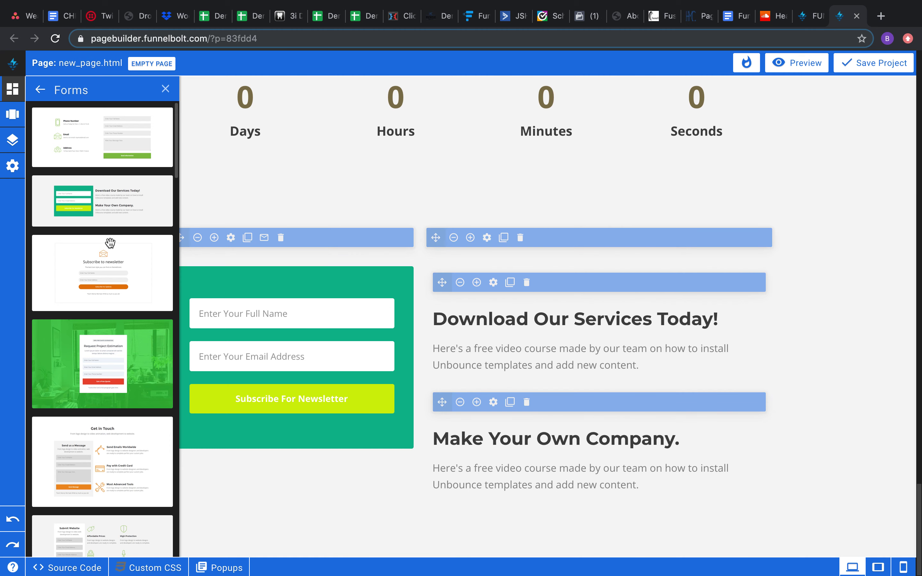
mouse_move(252, 304)
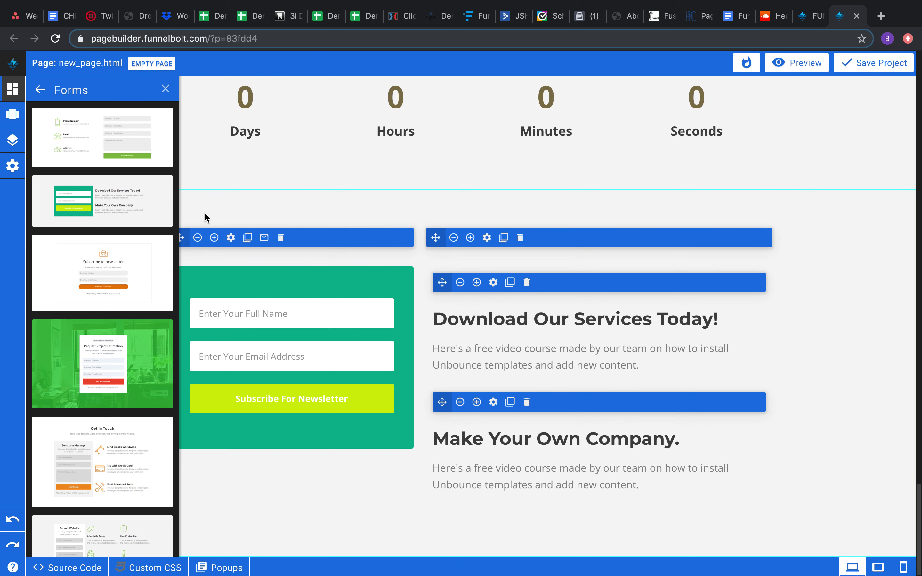
left_click(40, 90)
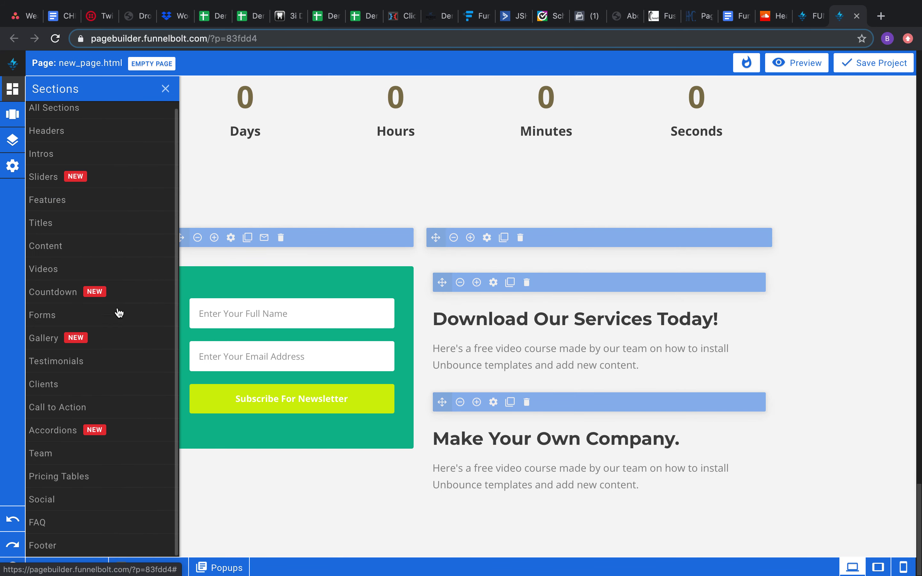
- Drop the six-image 'Gallery is Here!' template from Gallery below the countdown, above the form
left_click(110, 341)
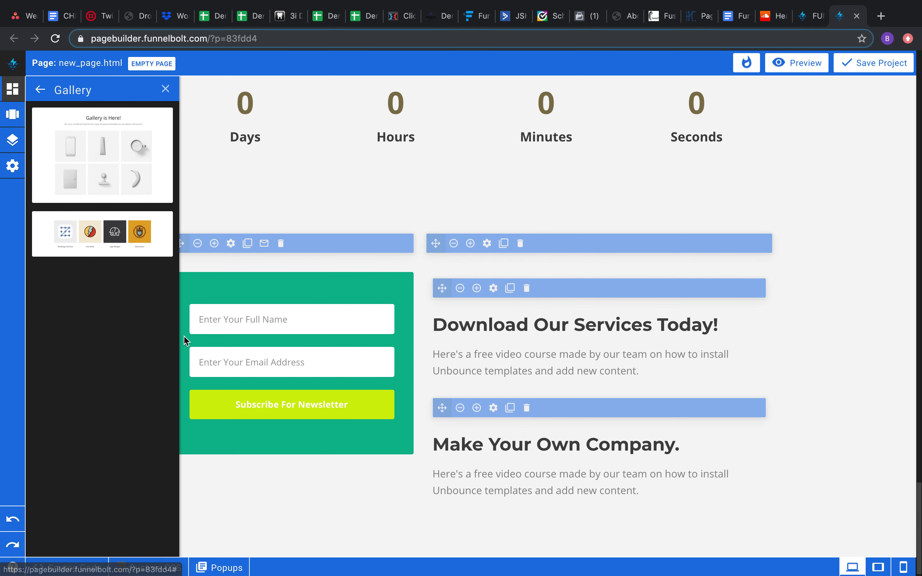
left_click_drag(104, 171, 446, 304)
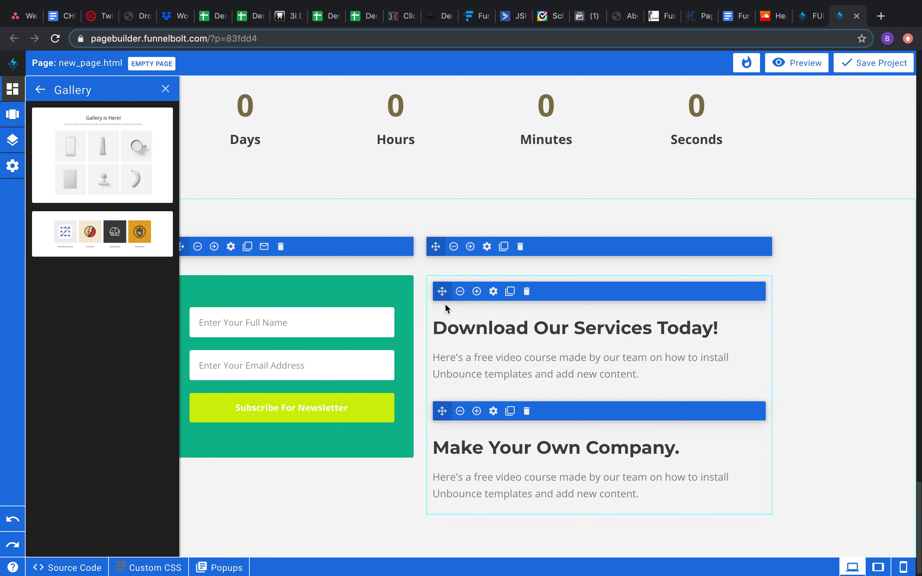
scroll(448, 313, "down", 4)
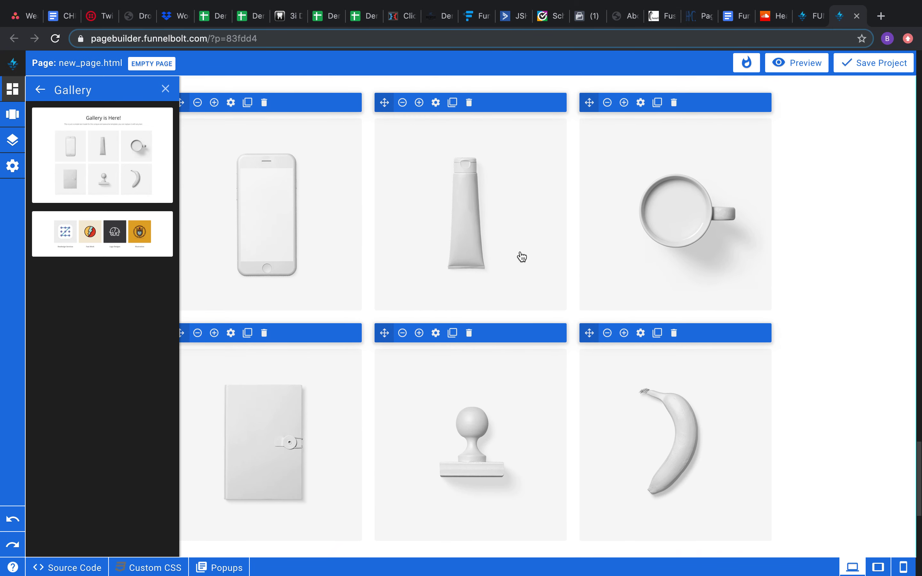
scroll(591, 371, "down", 5)
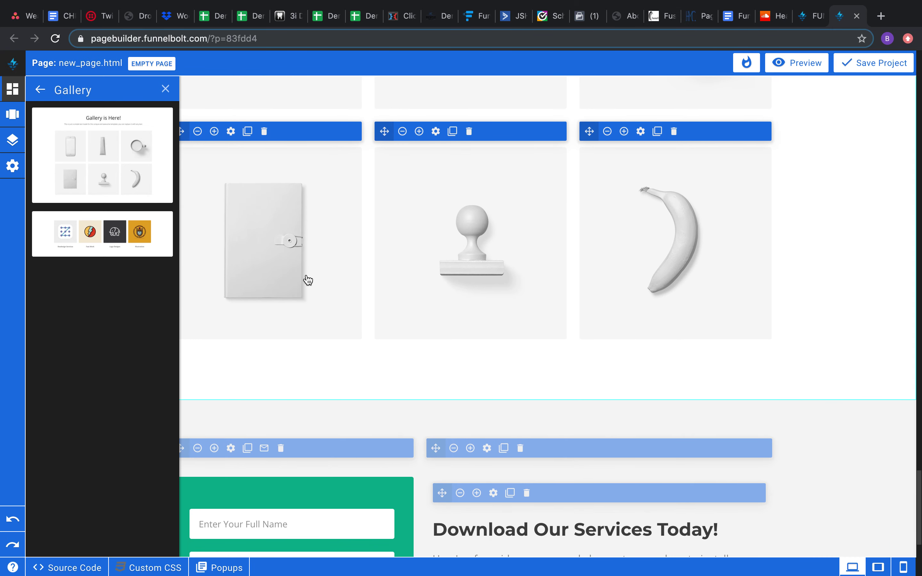
scroll(308, 280, "up", 5)
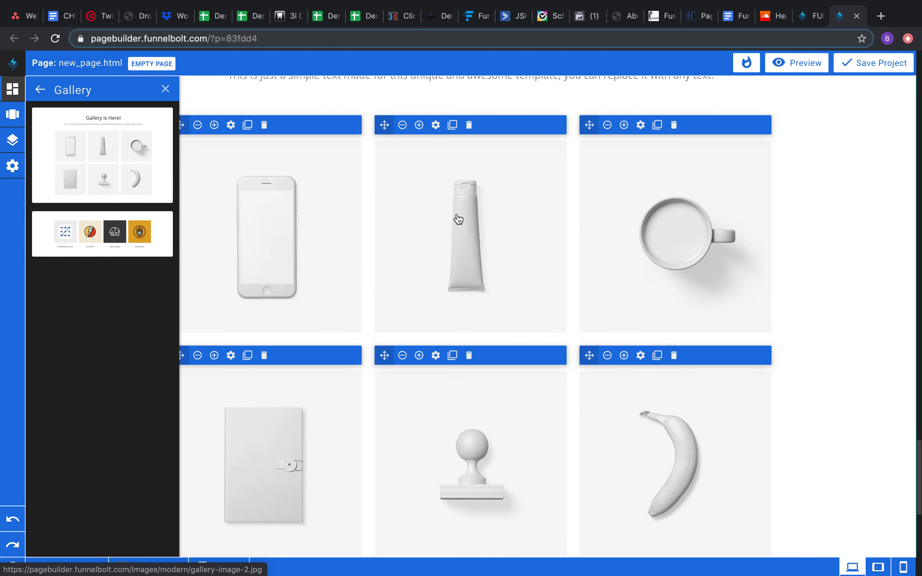
scroll(466, 216, "up", 10)
scroll(465, 215, "down", 19)
scroll(465, 215, "up", 13)
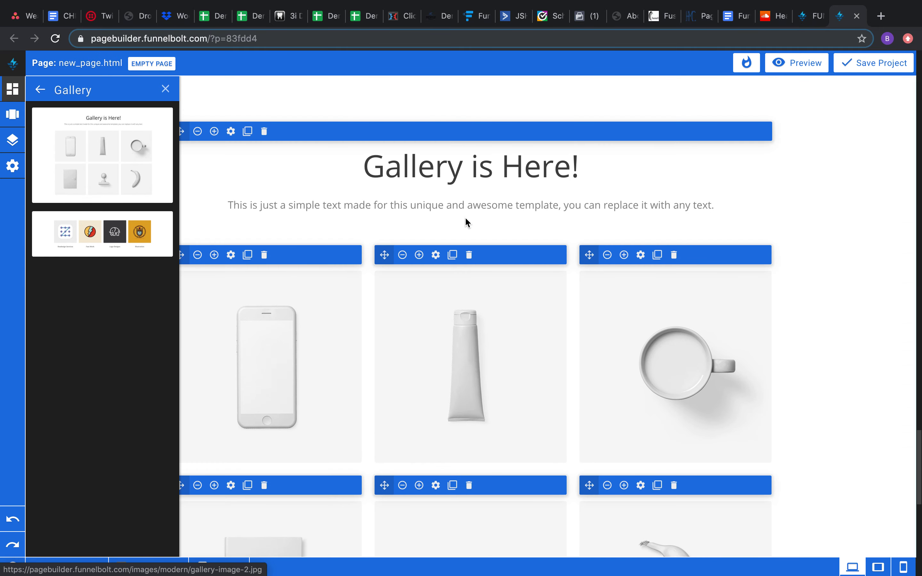
scroll(465, 219, "down", 12)
left_click(40, 93)
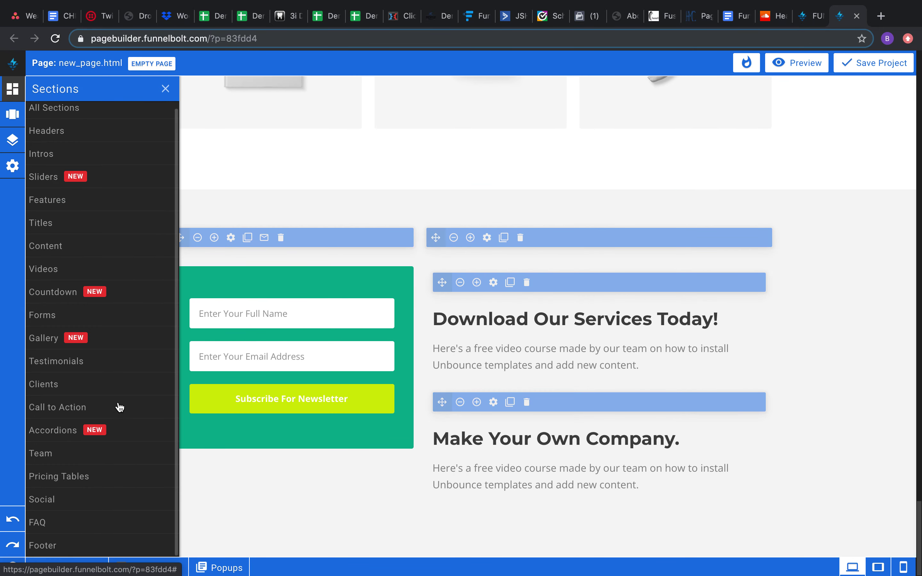
- Insert the 'Meet Our Clients' testimonials template, with its two client quotes, above the newsletter form
left_click(70, 360)
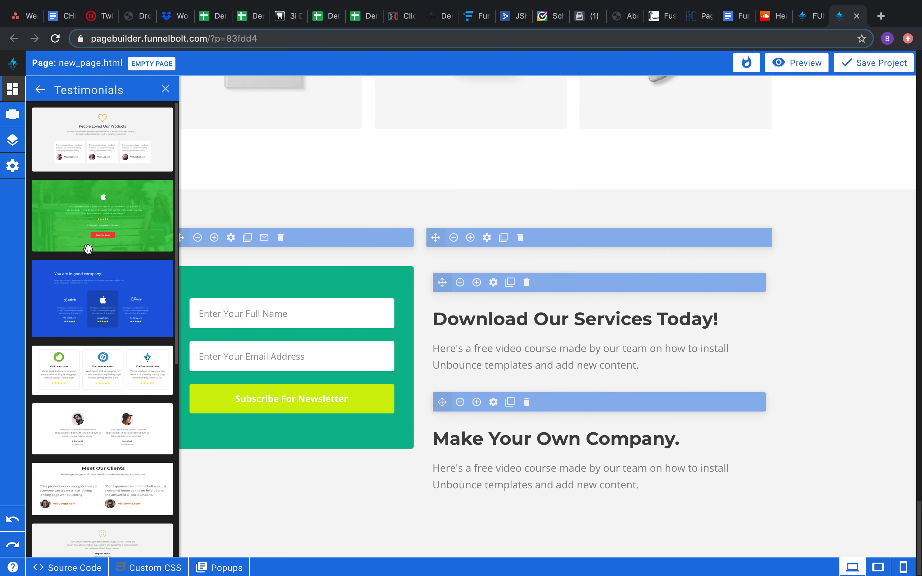
scroll(103, 321, "down", 5)
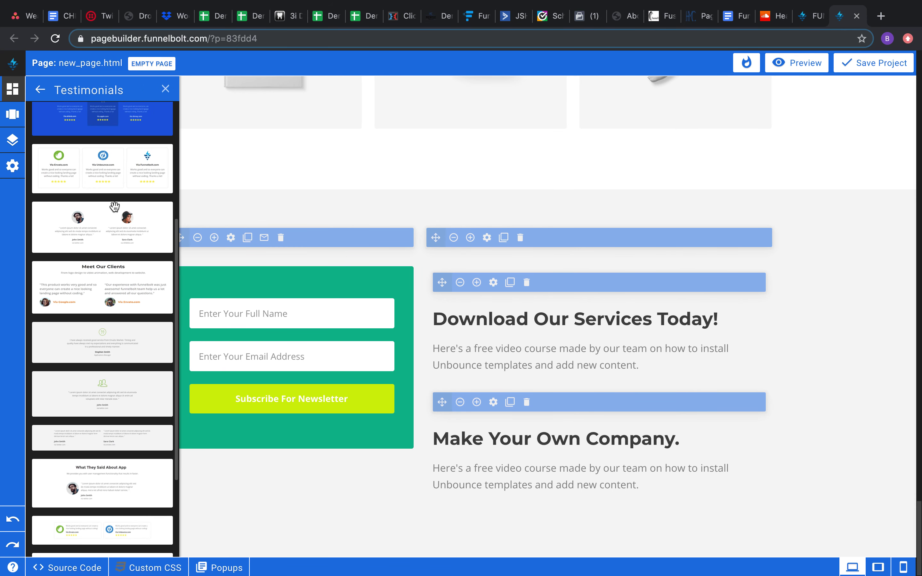
scroll(104, 269, "down", 2)
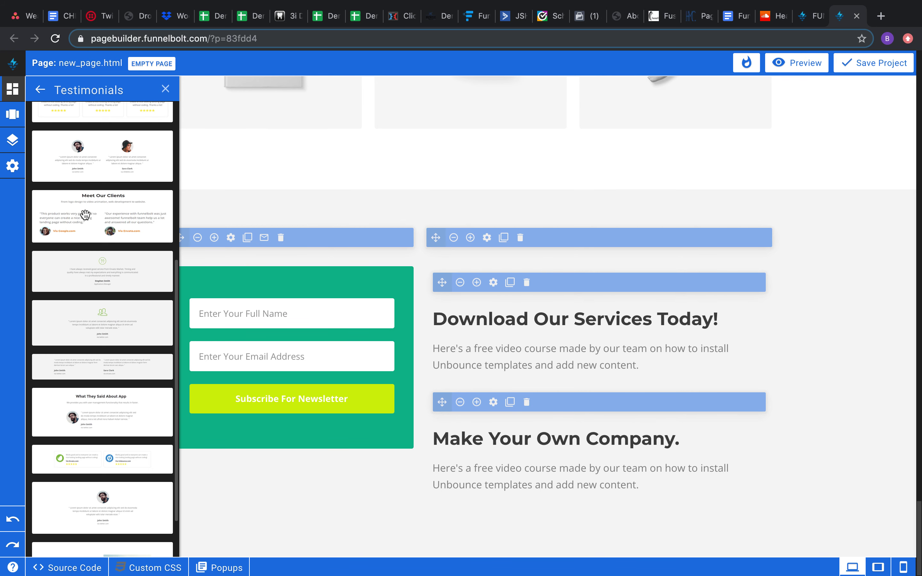
left_click_drag(85, 214, 408, 271)
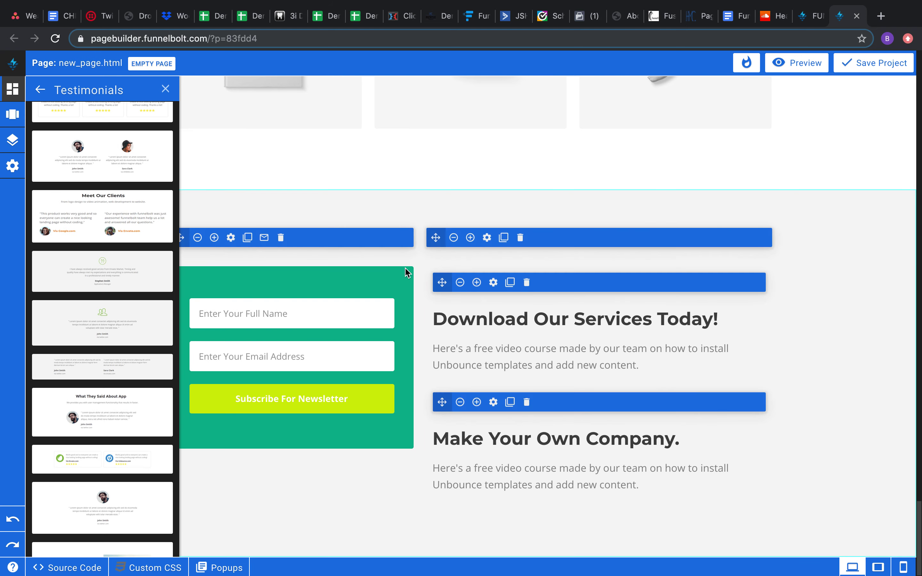
scroll(419, 291, "down", 4)
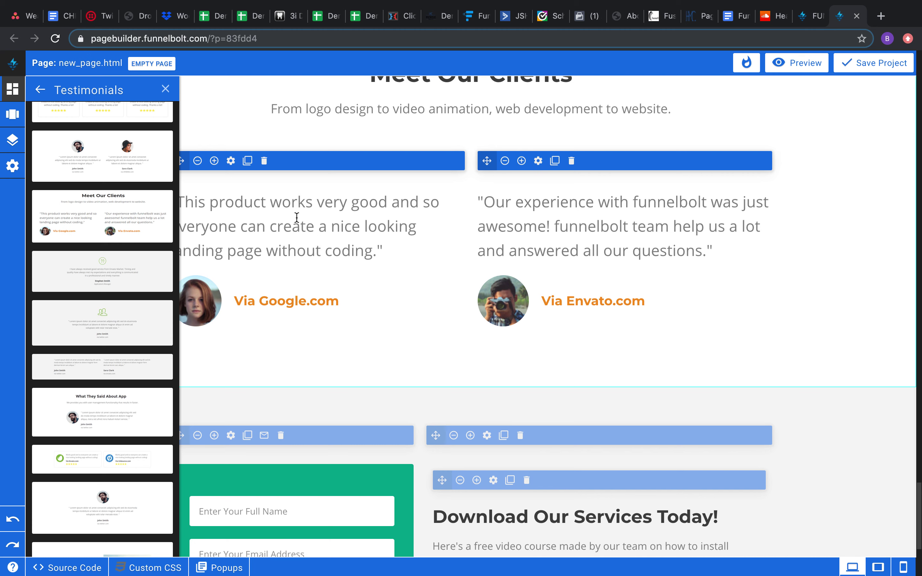
scroll(270, 162, "up", 2)
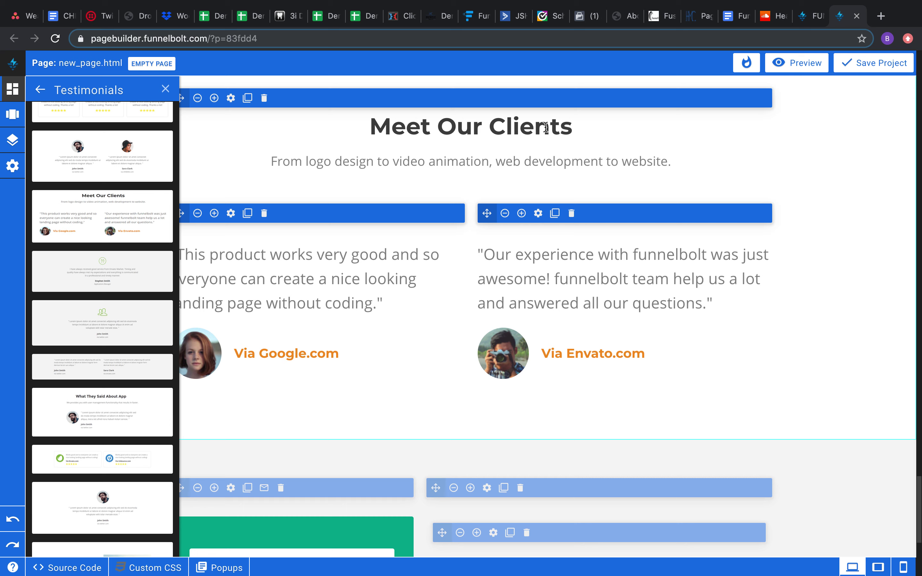
left_click(39, 91)
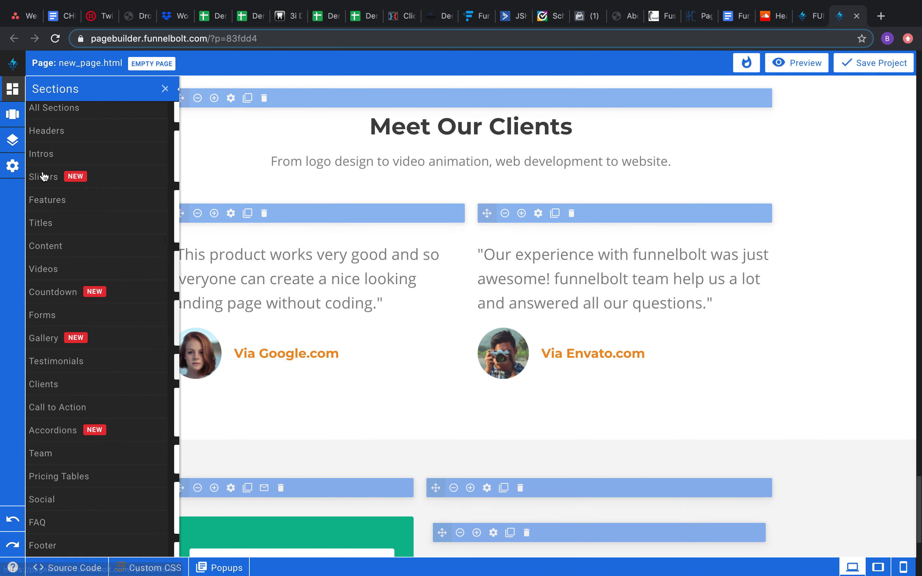
- Place the Clients template with Coca-Cola, Hyundai, Cisco and Unilever logos under the testimonials
scroll(101, 293, "down", 2)
scroll(118, 348, "down", 1)
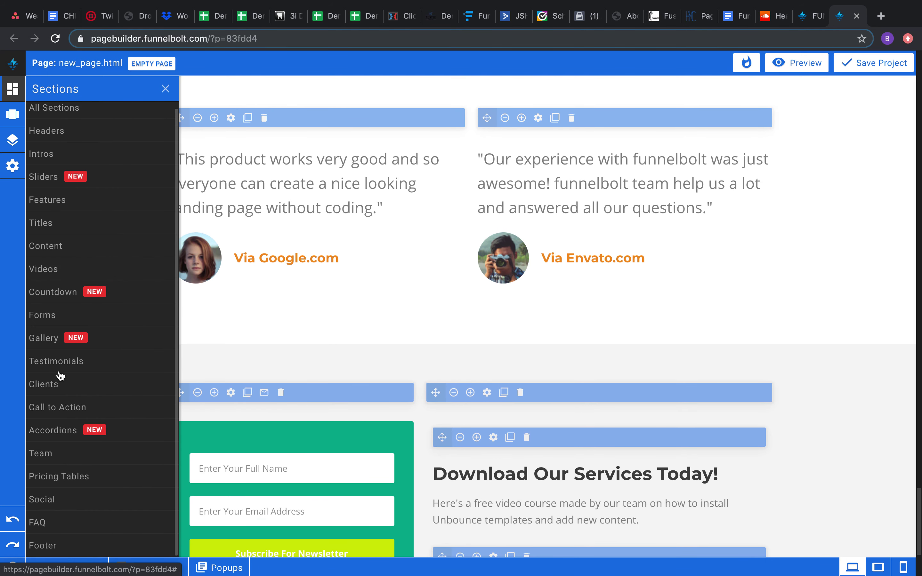
left_click(70, 396)
scroll(92, 274, "down", 1)
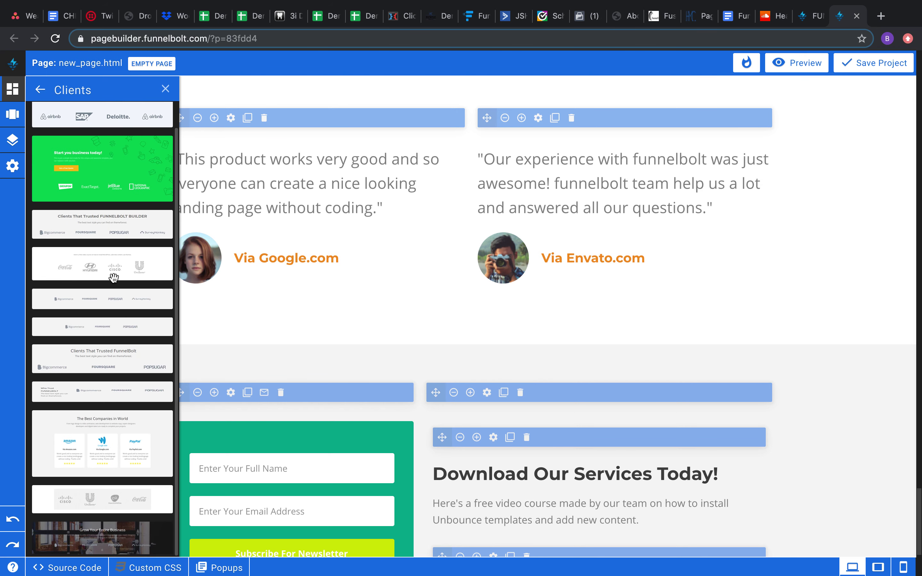
scroll(111, 447, "down", 1)
scroll(115, 381, "up", 1)
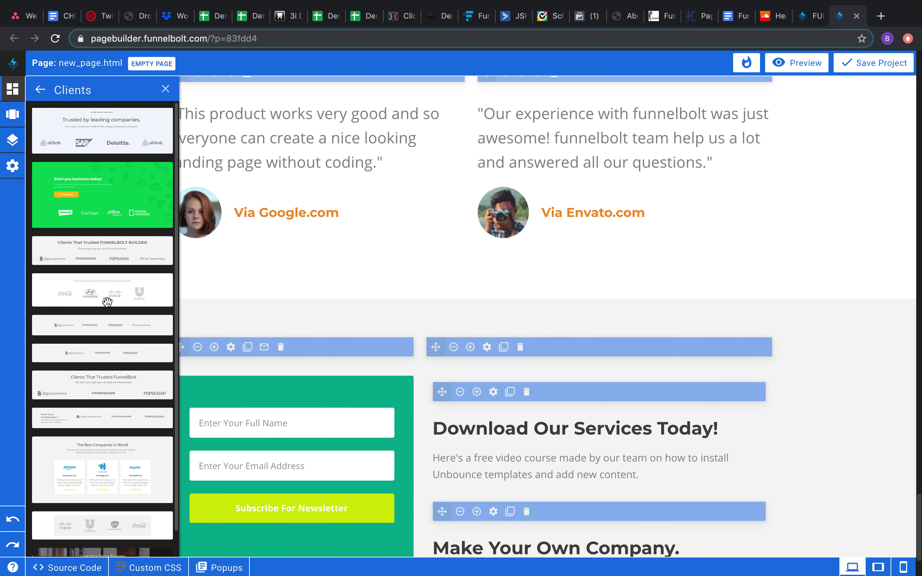
left_click_drag(108, 302, 371, 275)
scroll(429, 284, "down", 3)
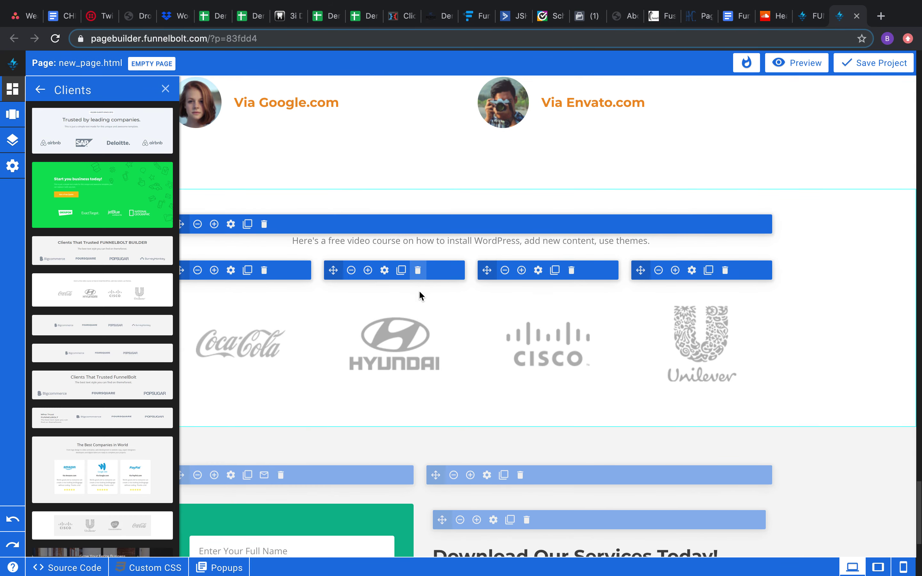
scroll(393, 297, "down", 1)
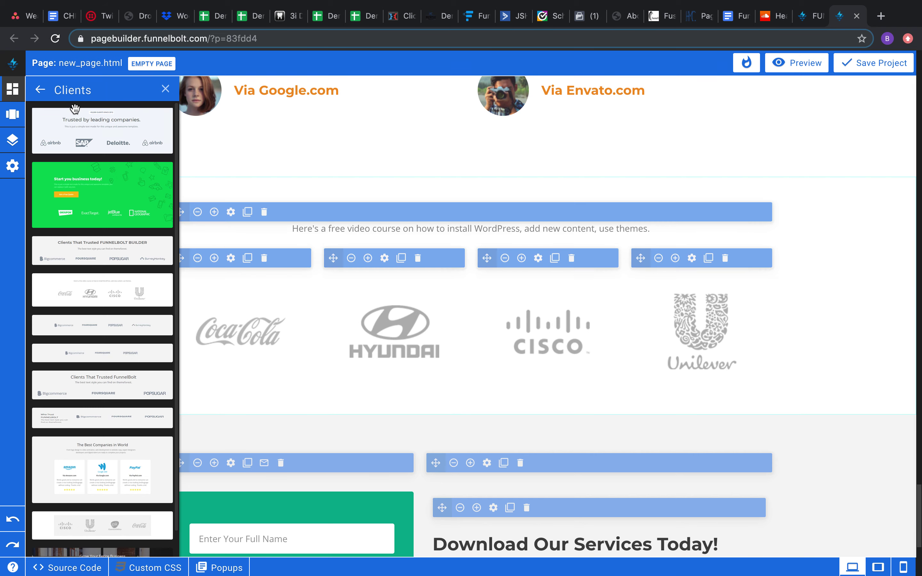
left_click(40, 91)
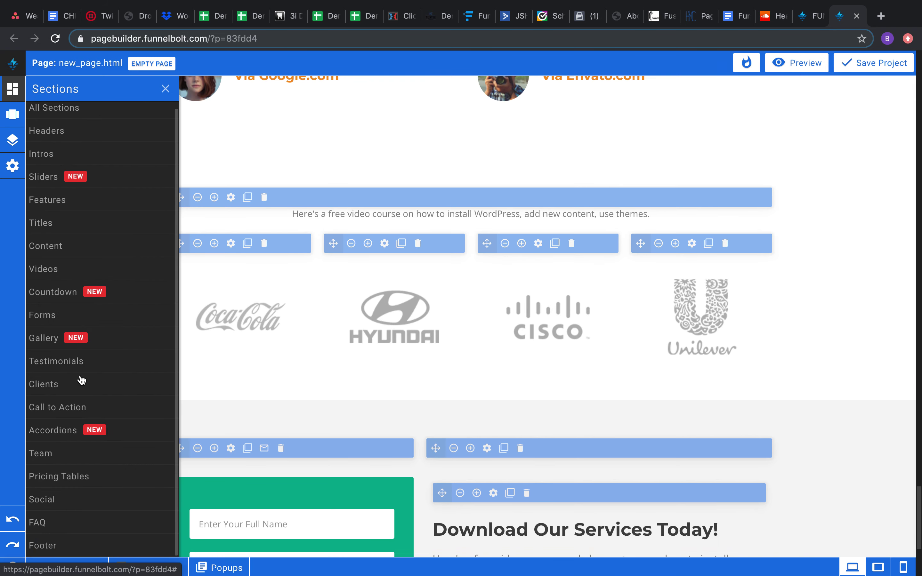
- Drop the 'CTA Designs Like Never Before!' Purchase Today template beneath the client logo row
left_click(83, 408)
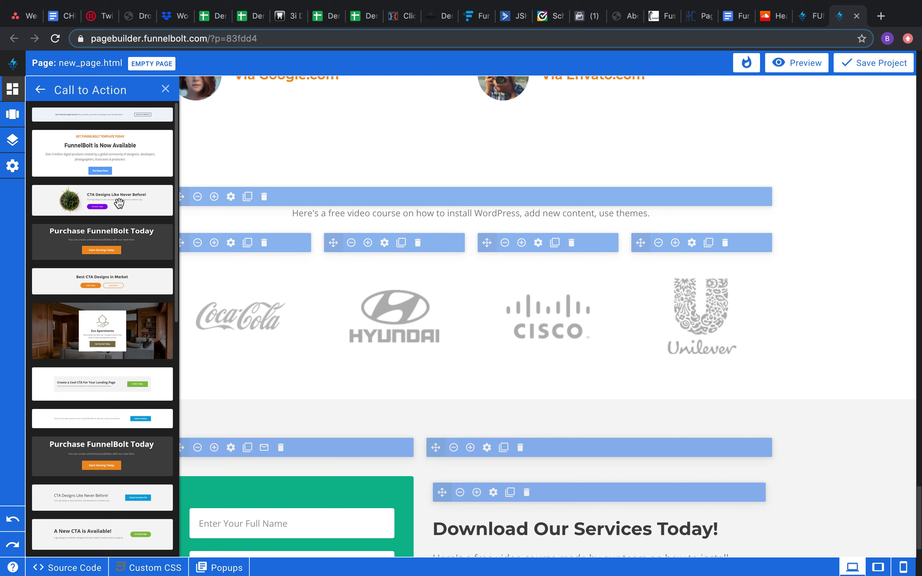
left_click_drag(98, 211, 441, 450)
scroll(461, 324, "down", 5)
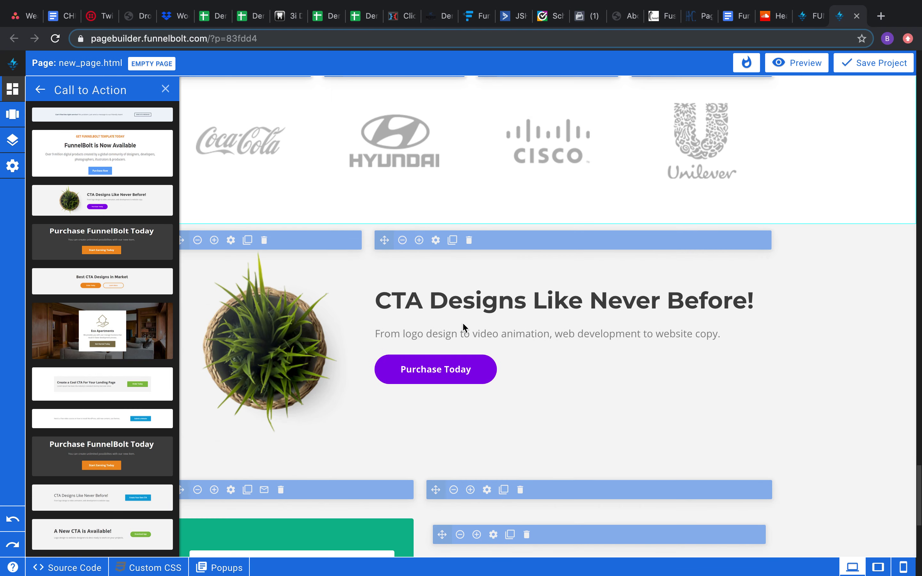
scroll(459, 325, "down", 3)
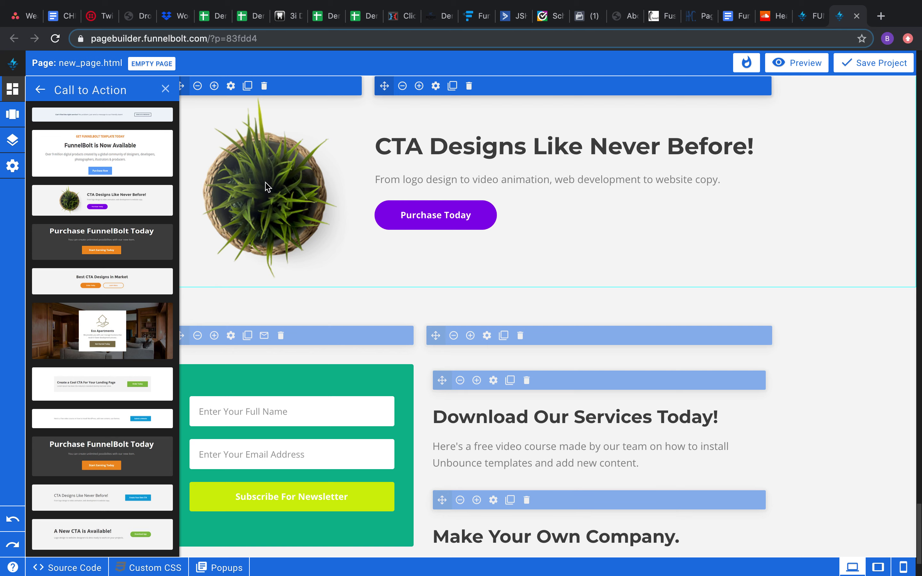
left_click(40, 88)
- Place the 'Have questions?' accordion, with Send Us a Message button and three items, under the CTA
scroll(92, 267, "down", 3)
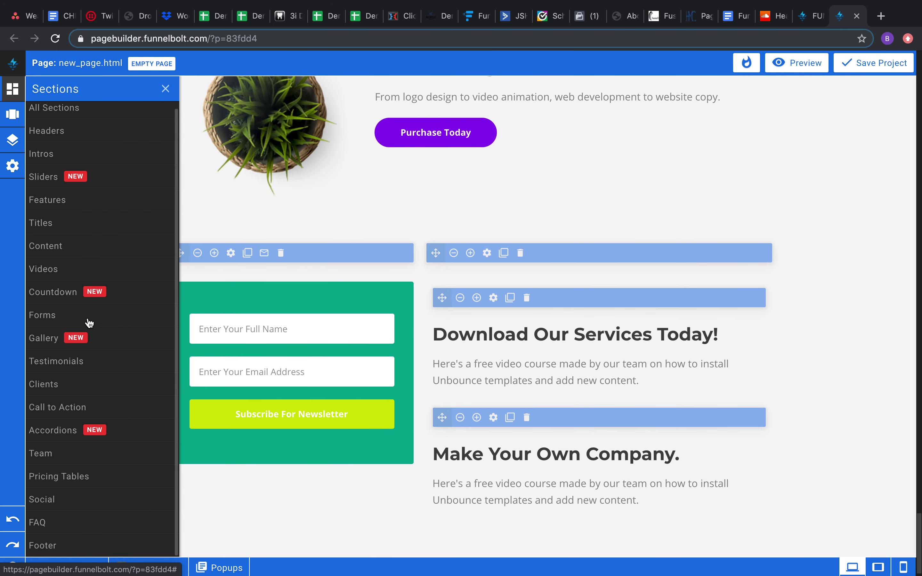
scroll(86, 339, "up", 1)
scroll(391, 160, "up", 2)
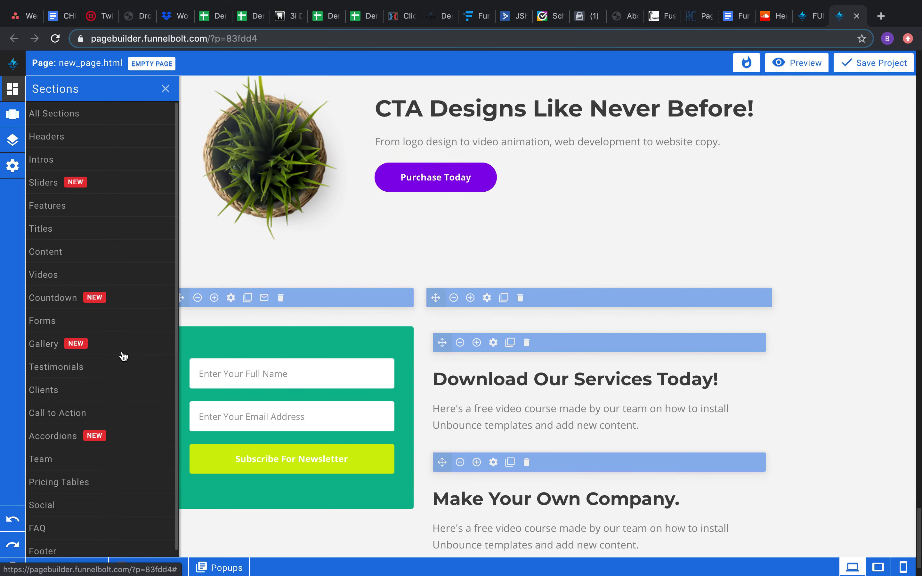
scroll(123, 356, "down", 1)
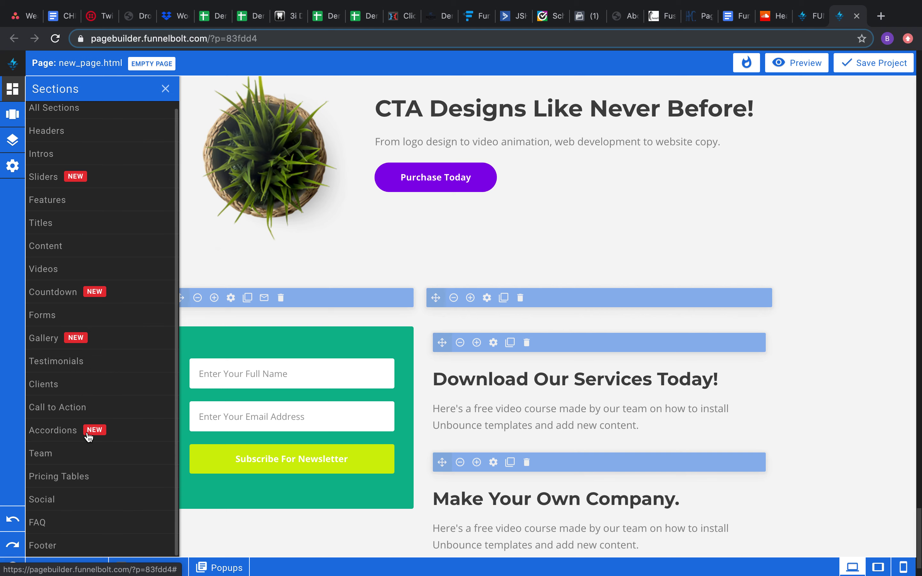
left_click(74, 435)
left_click_drag(160, 163, 412, 313)
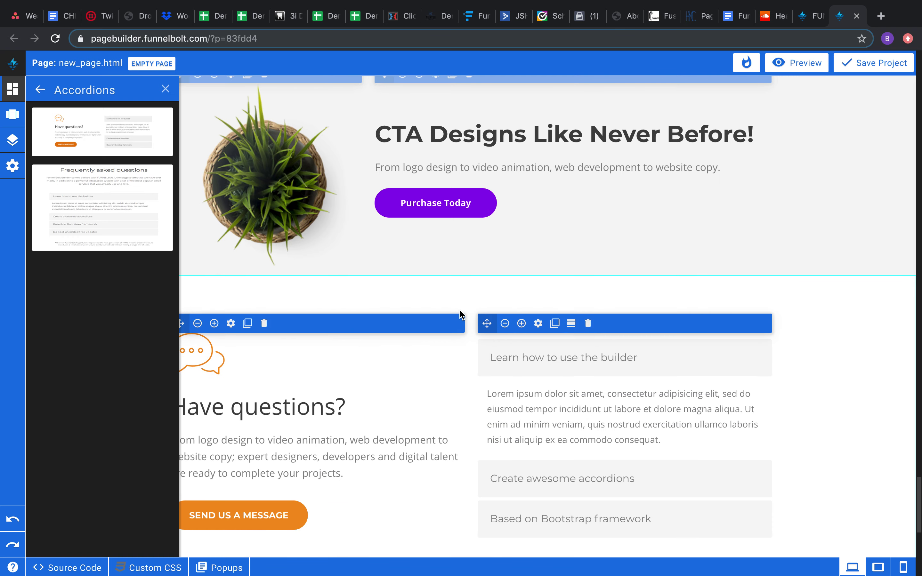
scroll(461, 314, "down", 4)
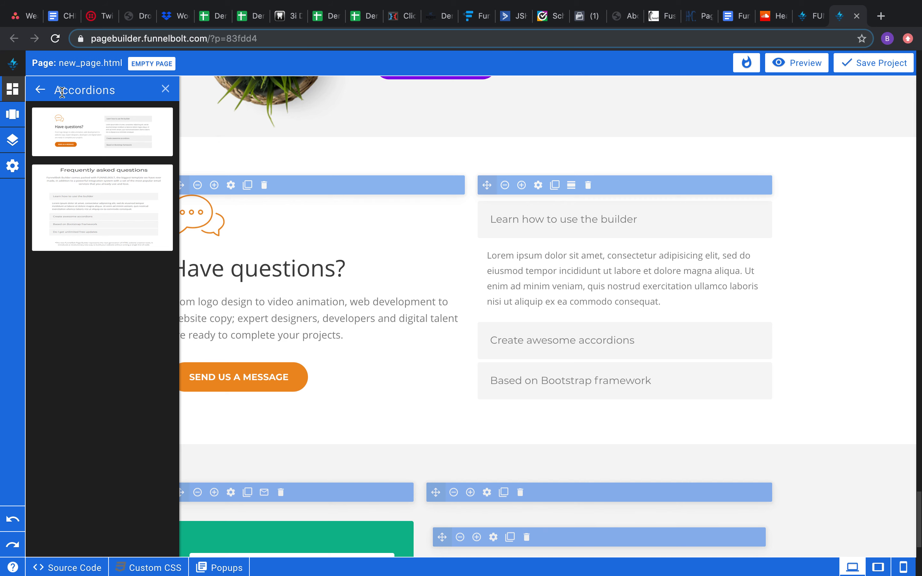
left_click(39, 91)
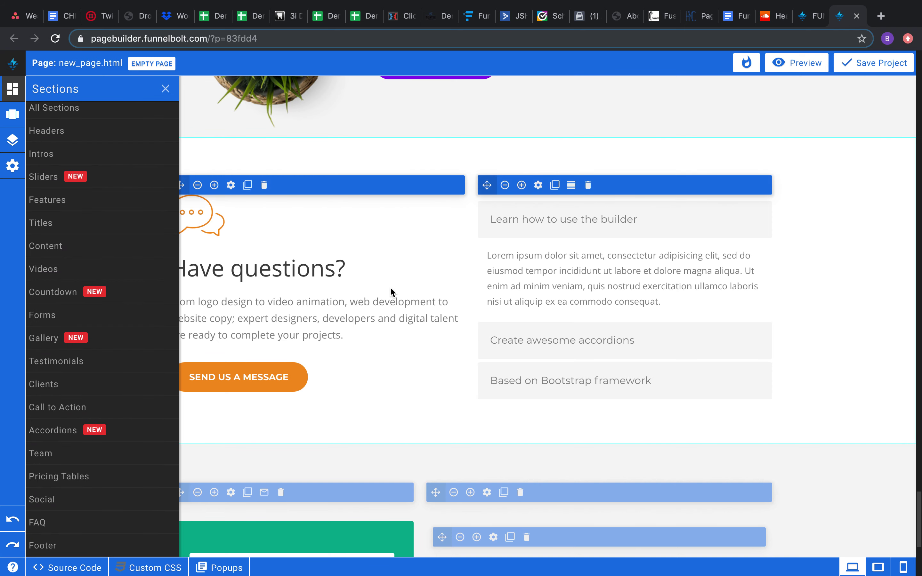
- Insert the second Team template, Admissions Specialist and Staff Assistant profiles, below the accordion
scroll(148, 295, "down", 5)
left_click(81, 456)
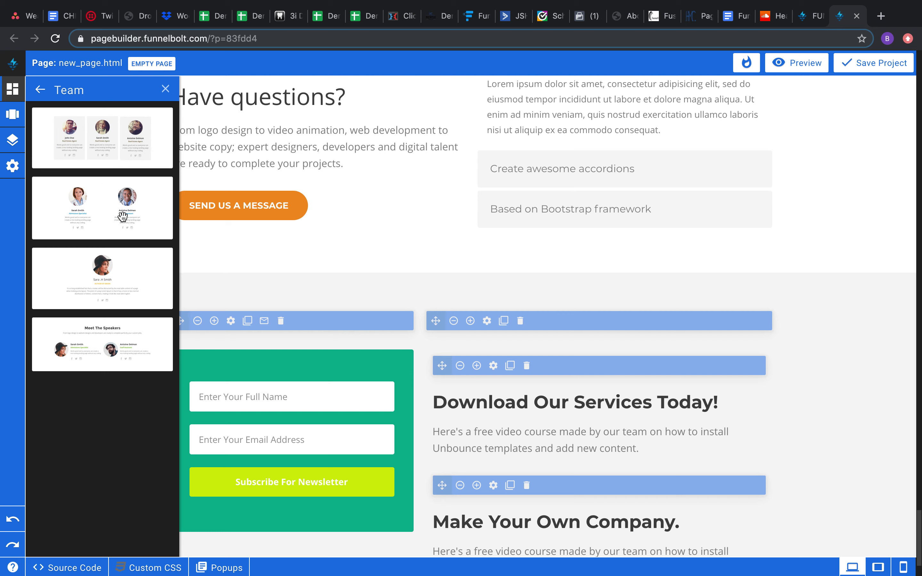
scroll(109, 174, "up", 1)
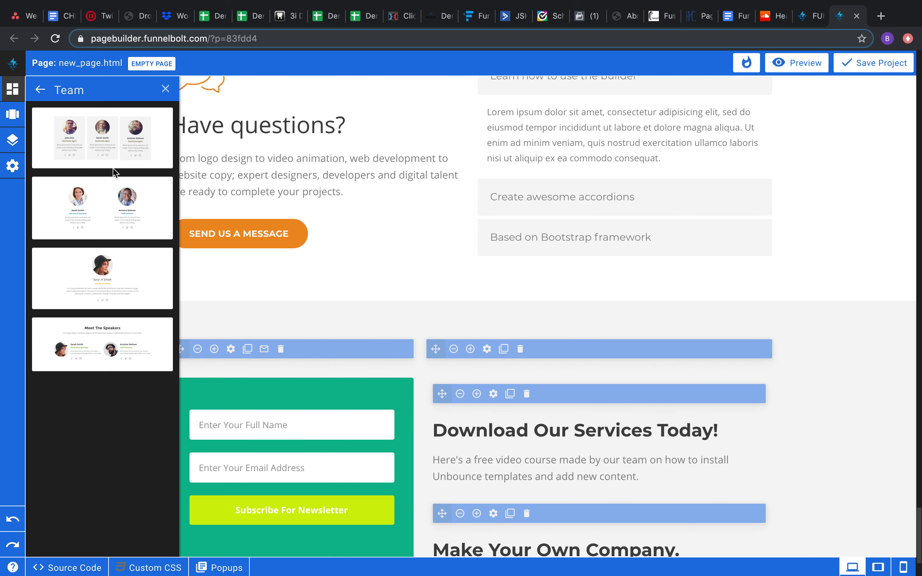
left_click_drag(104, 209, 420, 274)
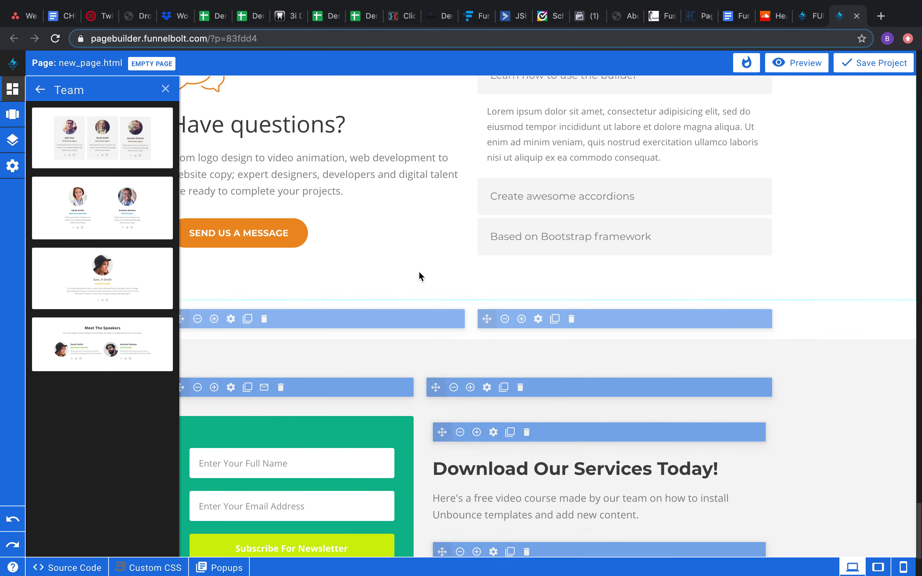
scroll(421, 270, "down", 4)
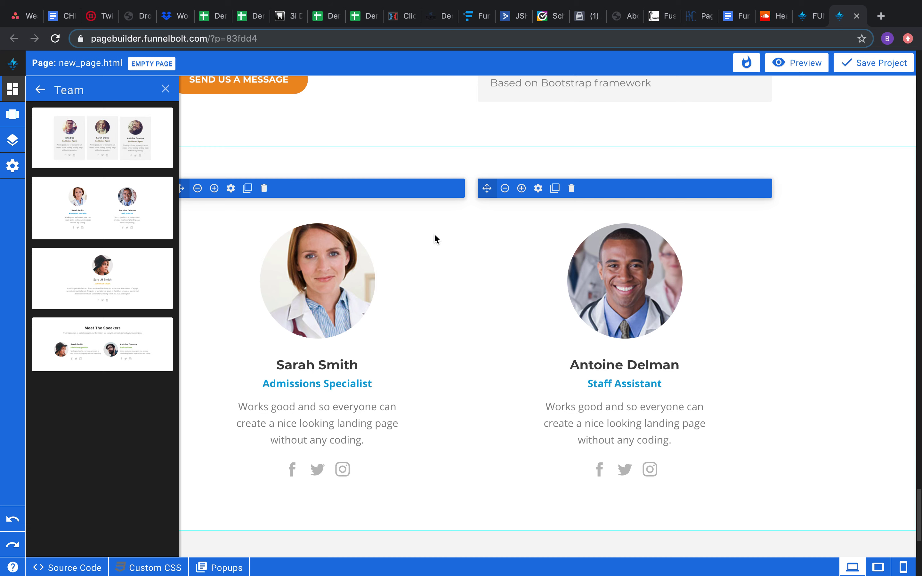
left_click(45, 100)
- Add the 'Save Money With Awesome Prices!' table with $9.99, $14.99 and $29.99 plans below the team
scroll(105, 387, "down", 2)
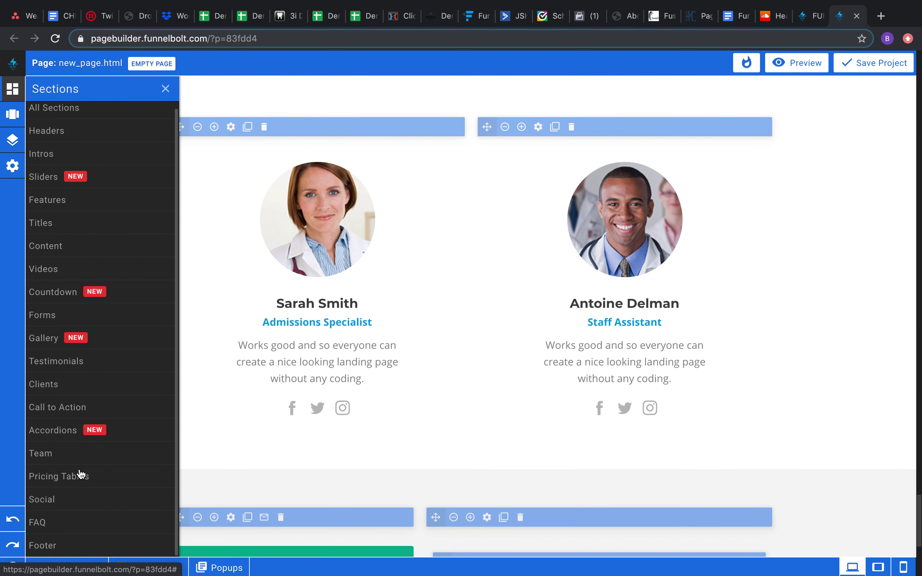
left_click(70, 485)
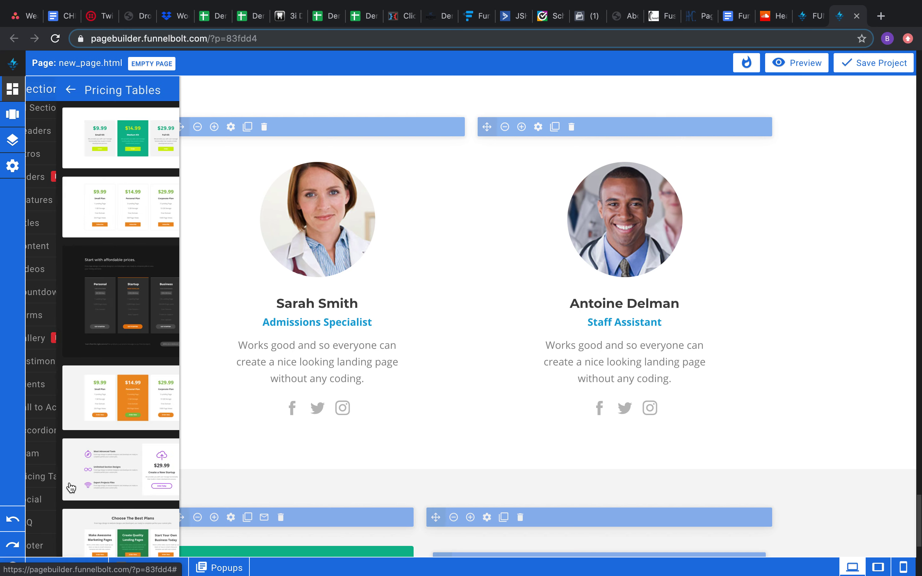
scroll(130, 290, "down", 4)
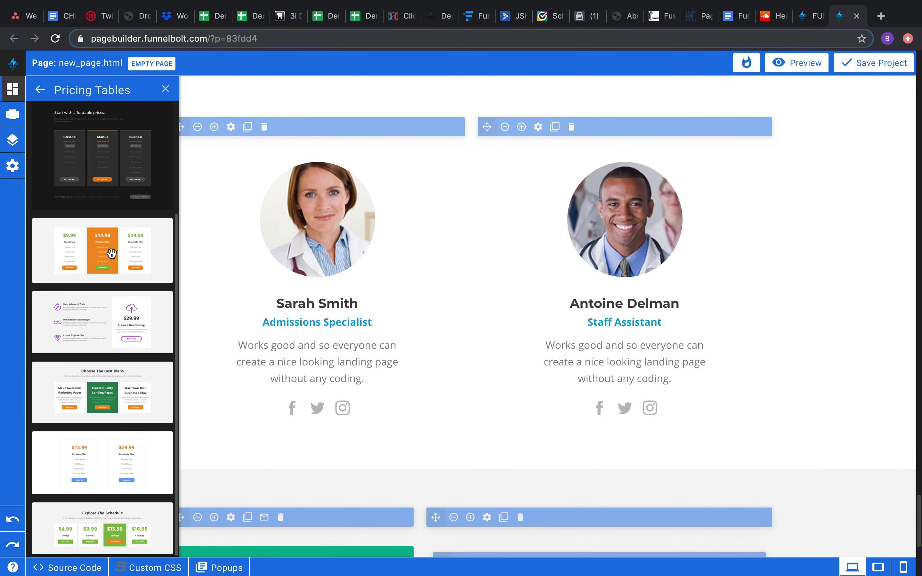
left_click_drag(111, 254, 485, 491)
scroll(484, 420, "down", 12)
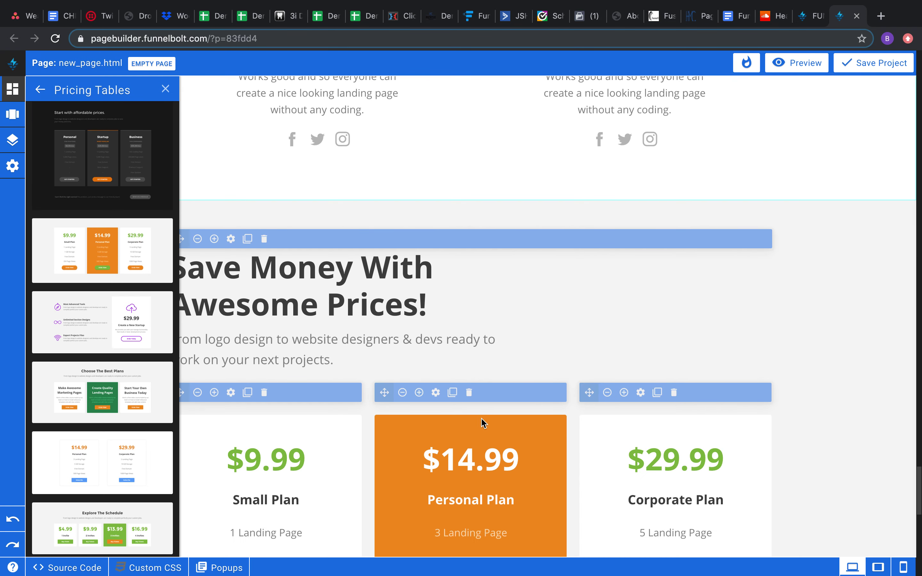
scroll(417, 374, "up", 4)
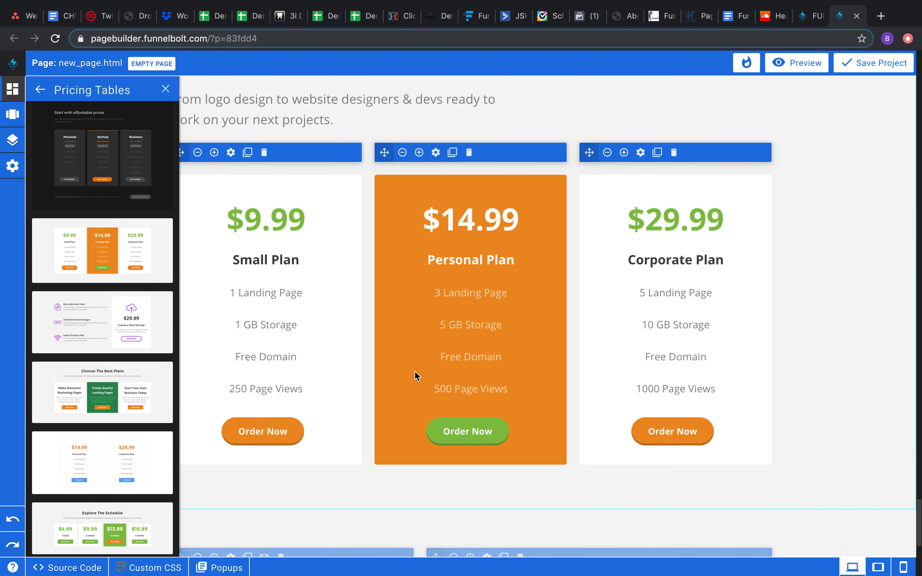
scroll(386, 301, "down", 1)
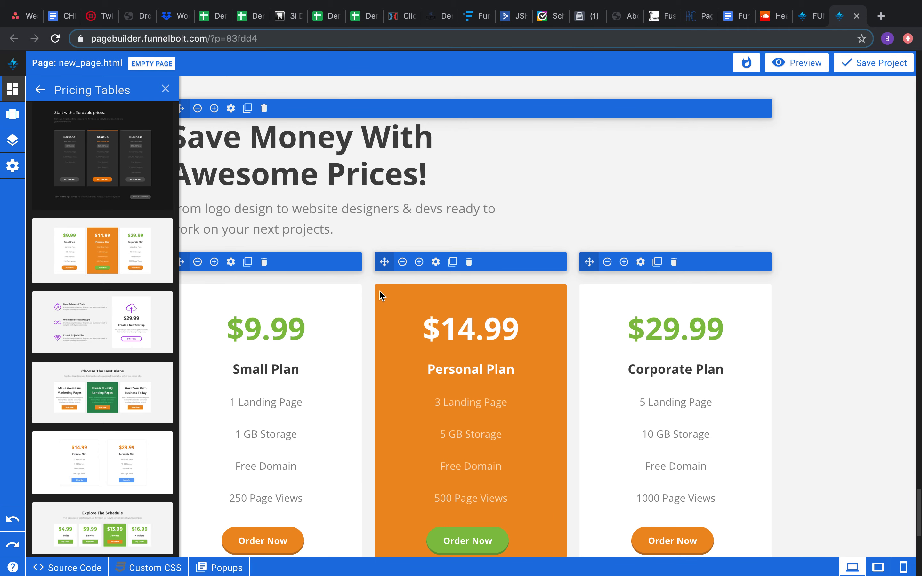
scroll(377, 244, "down", 1)
scroll(343, 221, "down", 2)
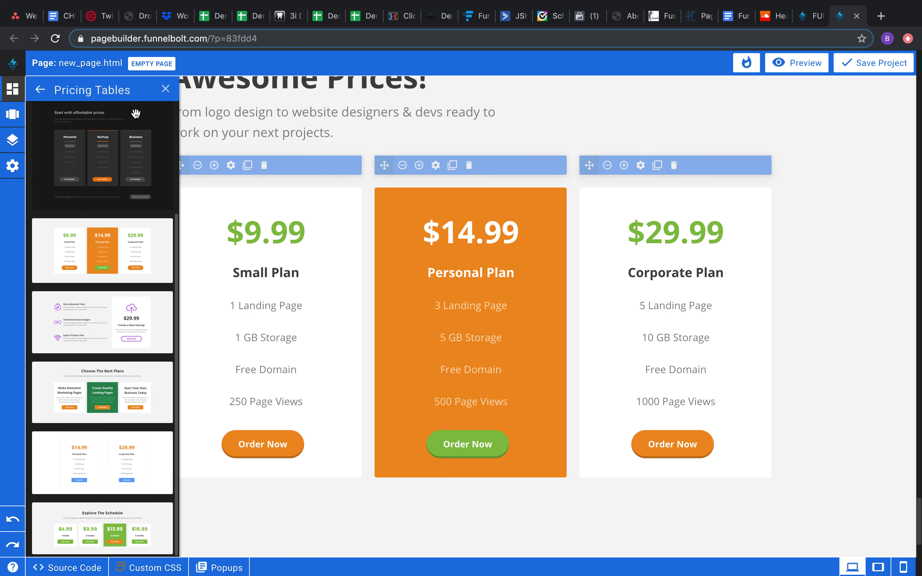
left_click(40, 89)
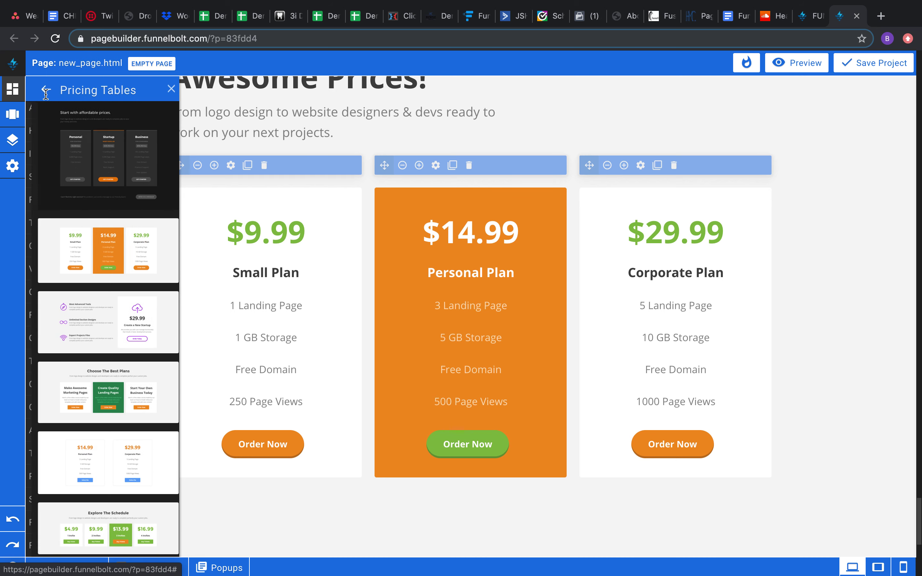
scroll(133, 366, "down", 2)
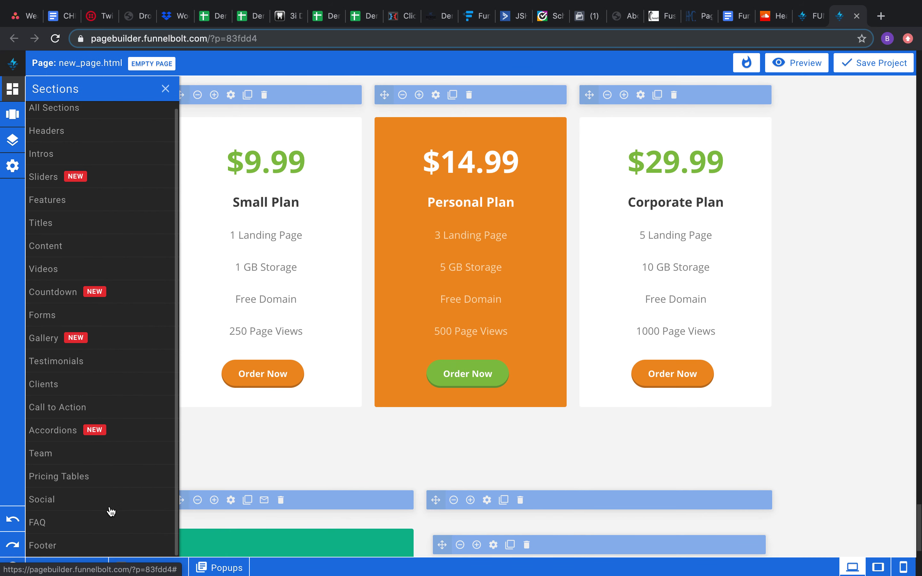
- Place the first social icon bar below the pricing plans
left_click(98, 502)
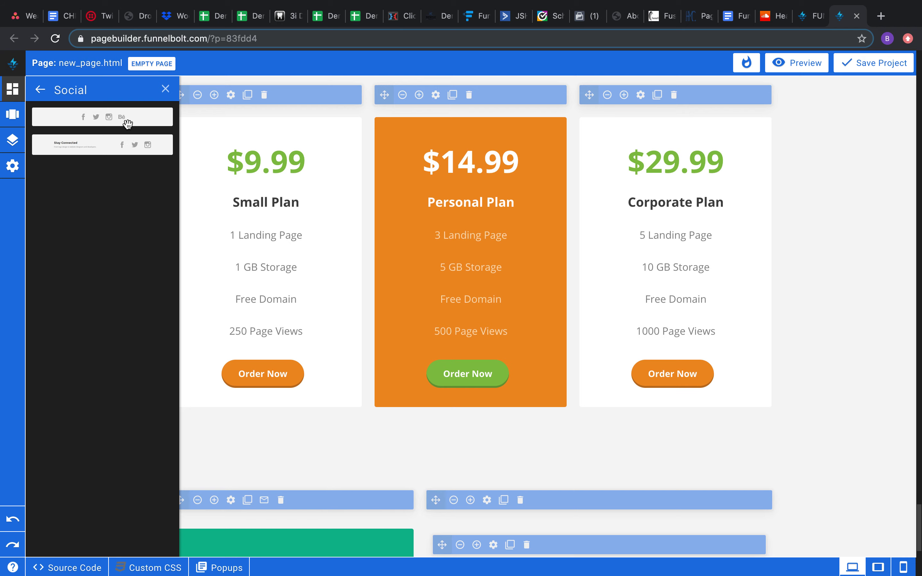
scroll(252, 239, "down", 8)
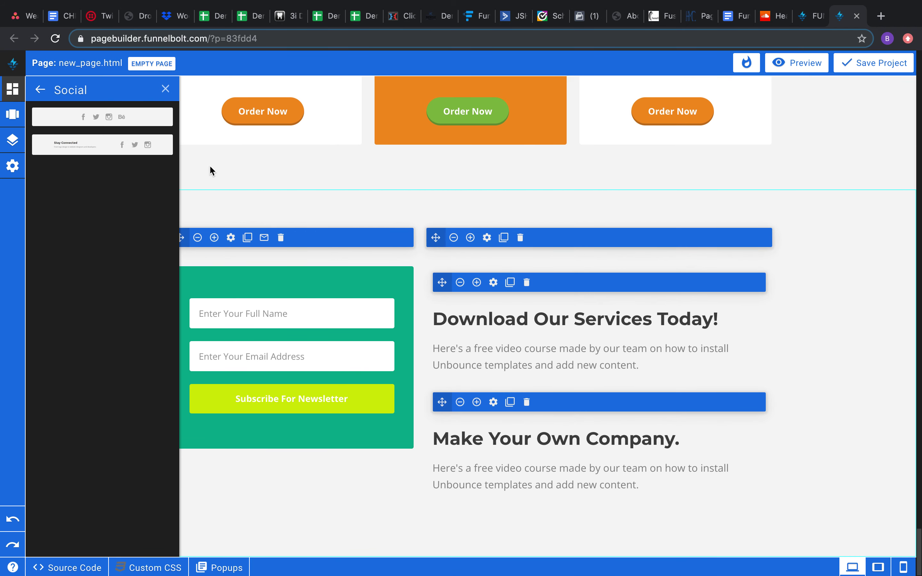
left_click_drag(132, 114, 489, 278)
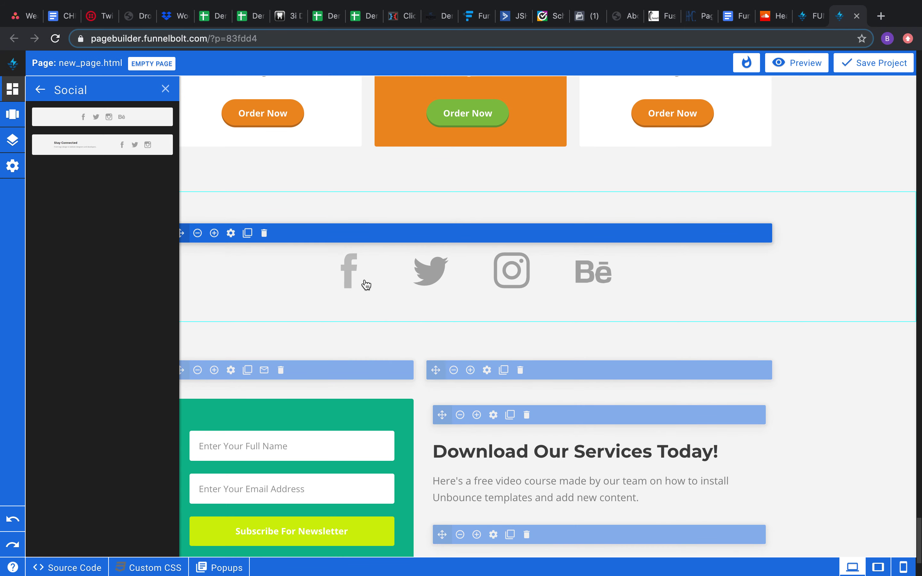
- Delete the Behance icon so only Facebook, Twitter and Instagram remain
left_click(586, 280)
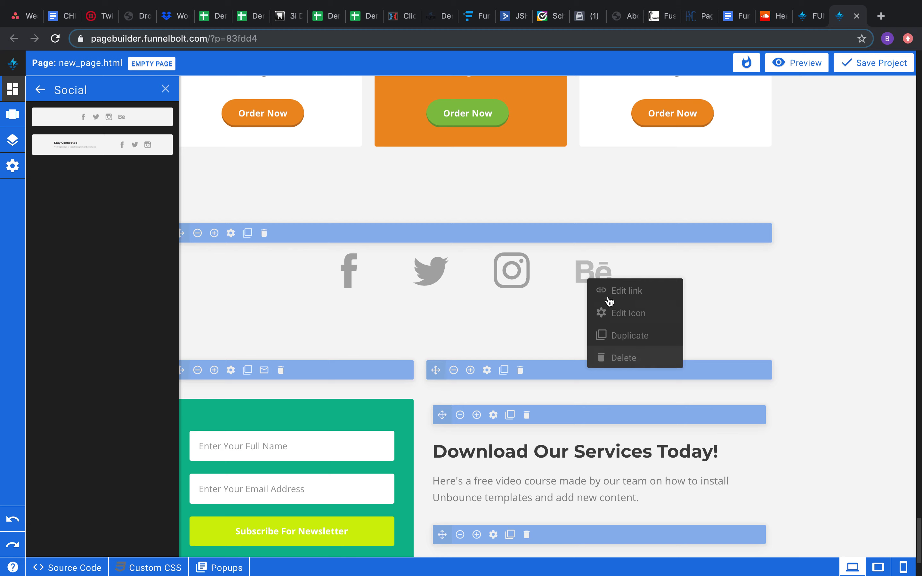
left_click(614, 357)
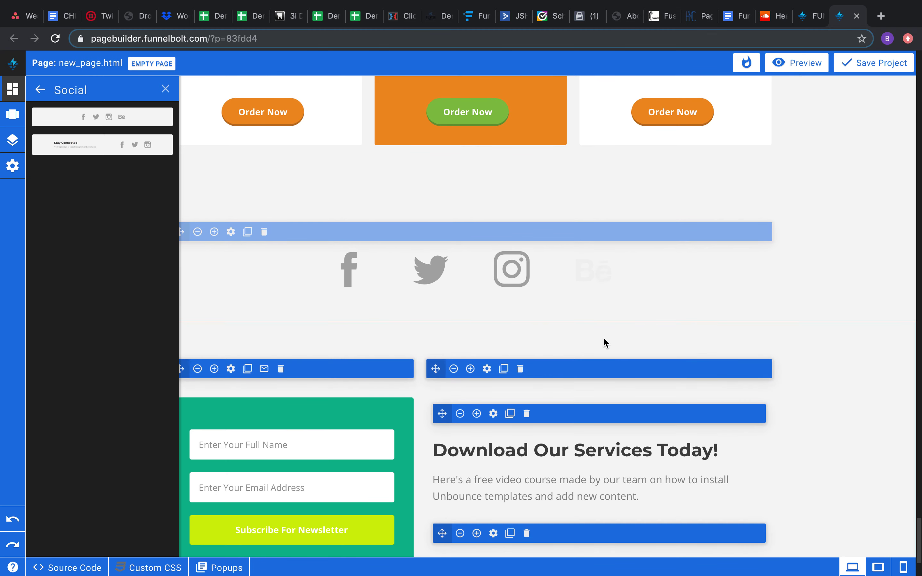
scroll(590, 266, "up", 4)
scroll(571, 270, "up", 3)
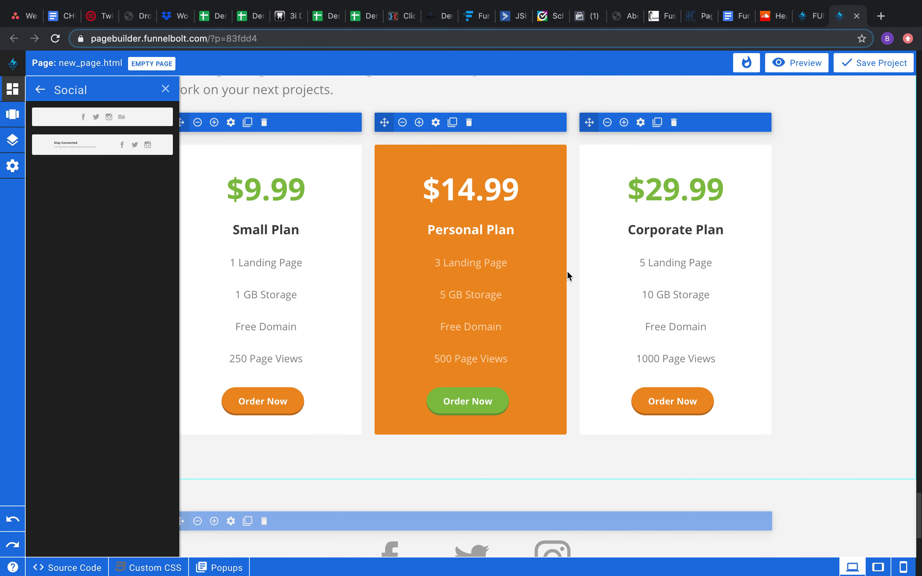
scroll(548, 273, "down", 10)
left_click(49, 98)
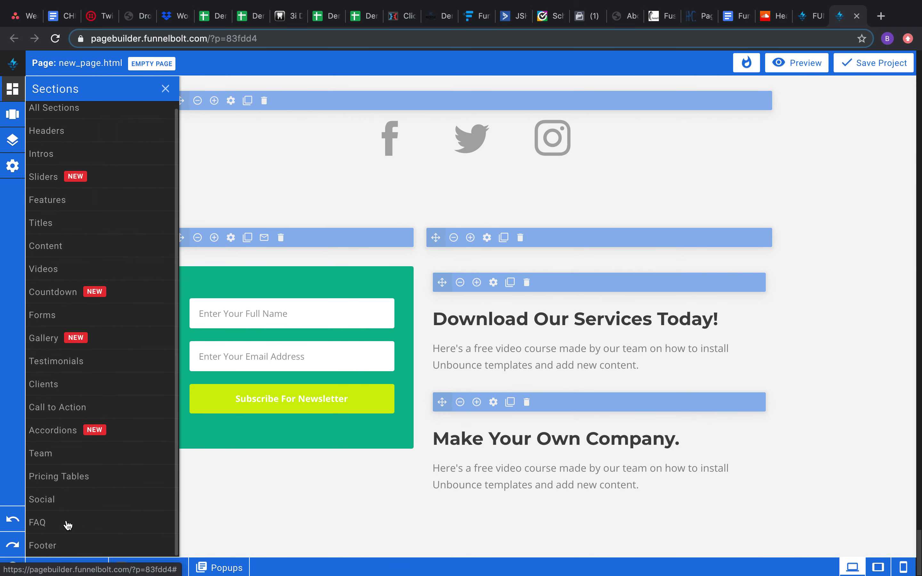
- Drop the second FAQ template, 'Ask Us a Question?' with PayPal, refund and trial answers, below the newsletter
left_click(66, 524)
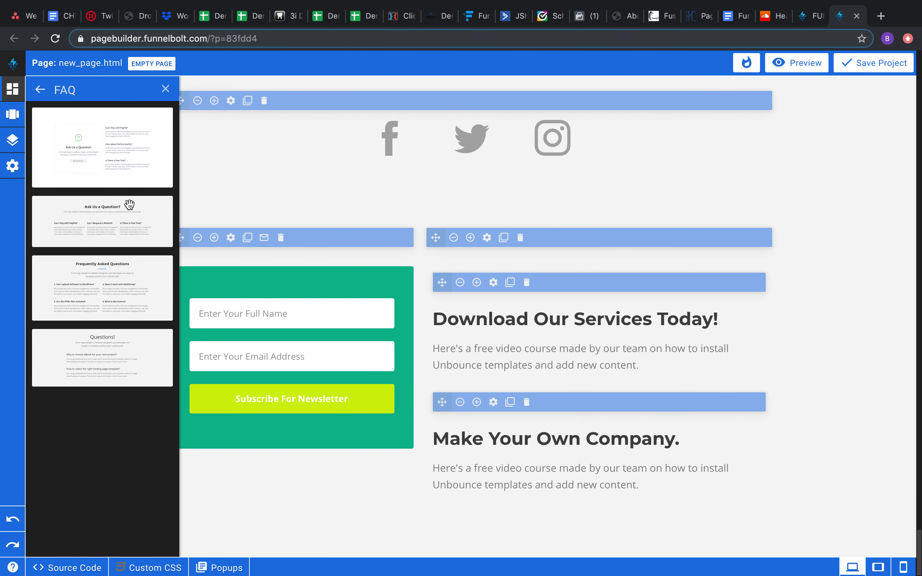
left_click_drag(107, 227, 463, 440)
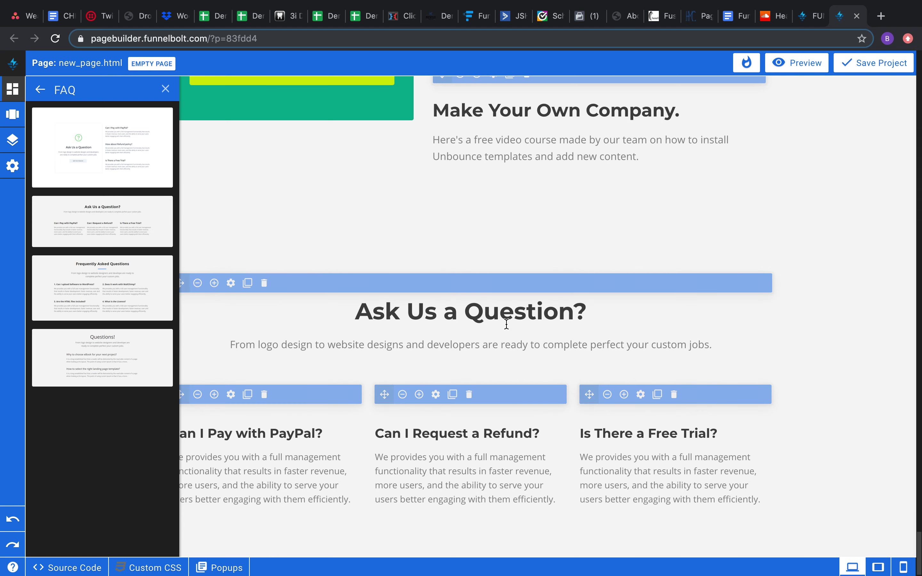
left_click(41, 90)
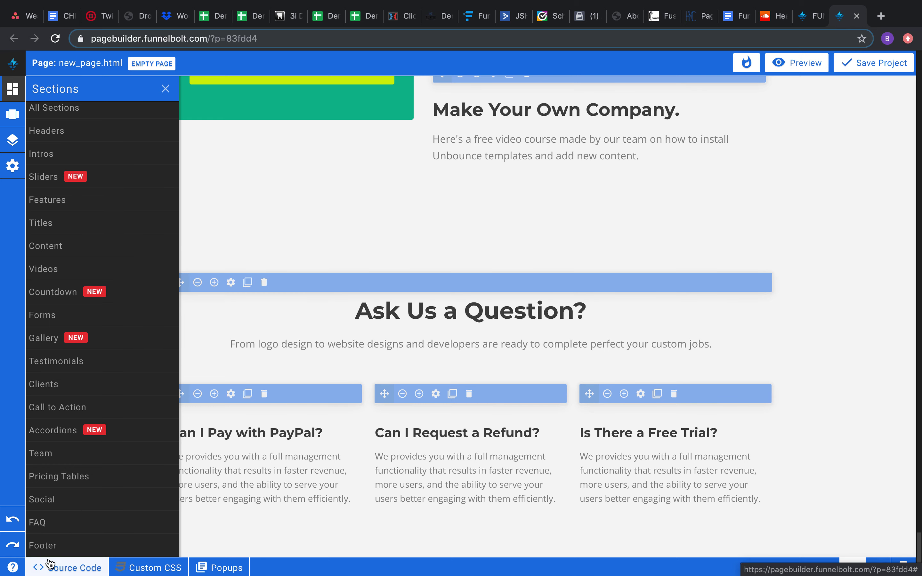
- Add the dark Useful Information footer template, with Contact Us, Follow Us and 2019 copyright, at the page bottom
left_click(72, 546)
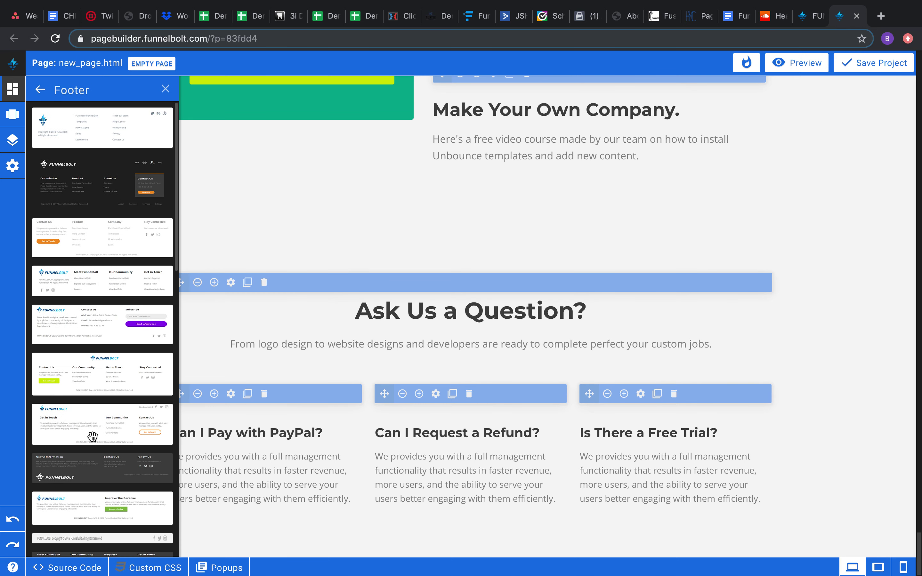
left_click_drag(97, 474, 391, 502)
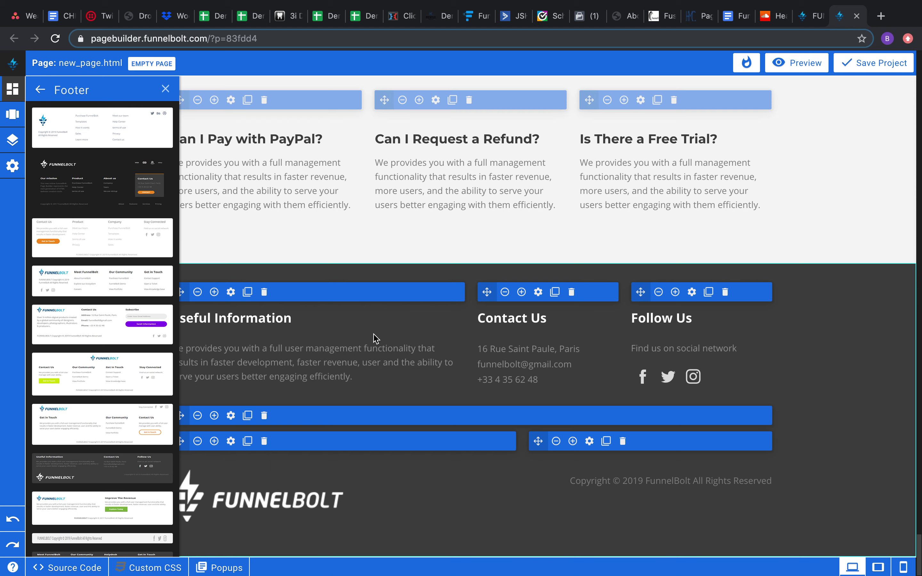
left_click(167, 90)
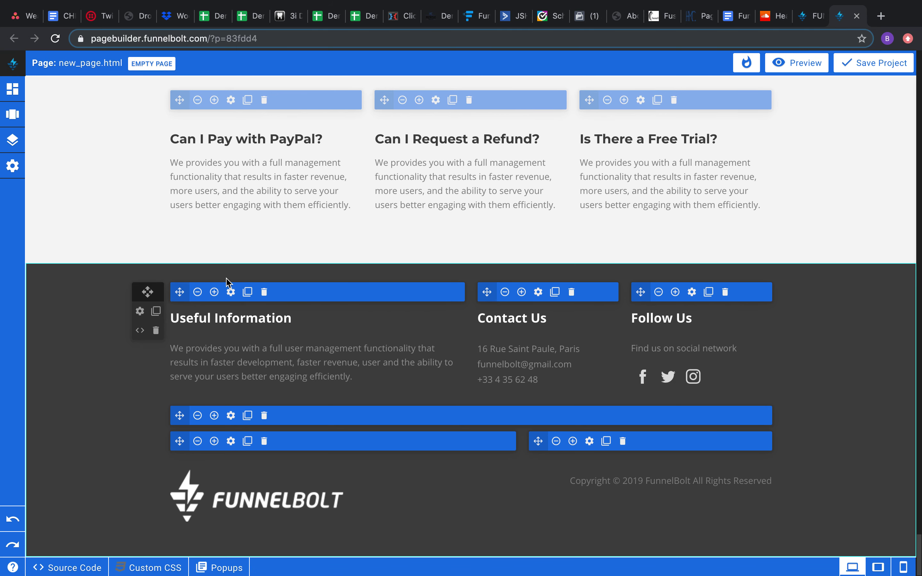
scroll(232, 279, "up", 20)
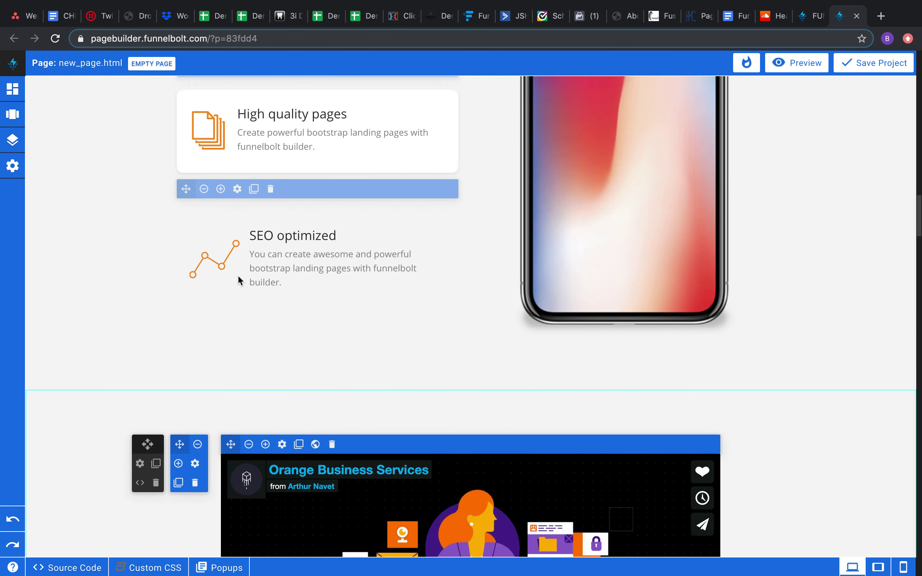
scroll(238, 278, "up", 15)
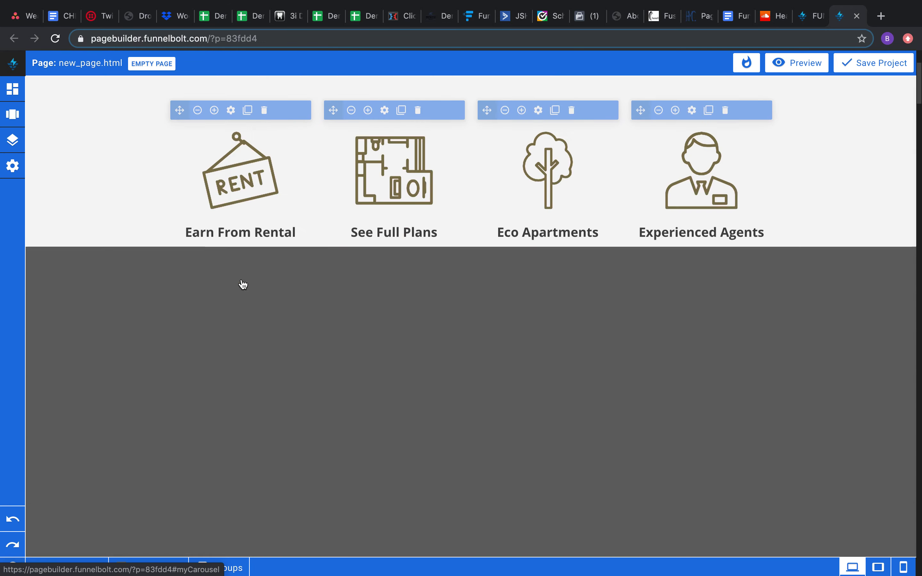
scroll(242, 284, "down", 20)
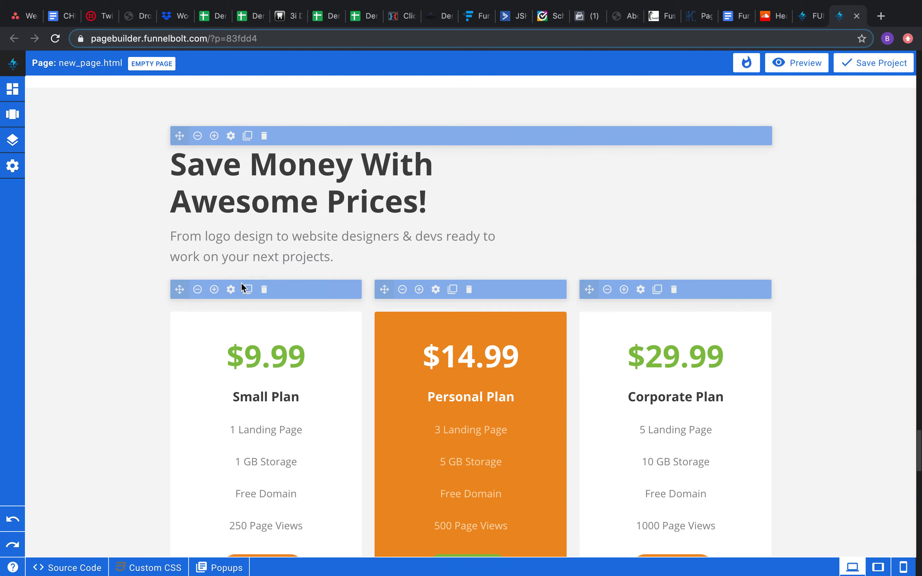
scroll(242, 286, "down", 15)
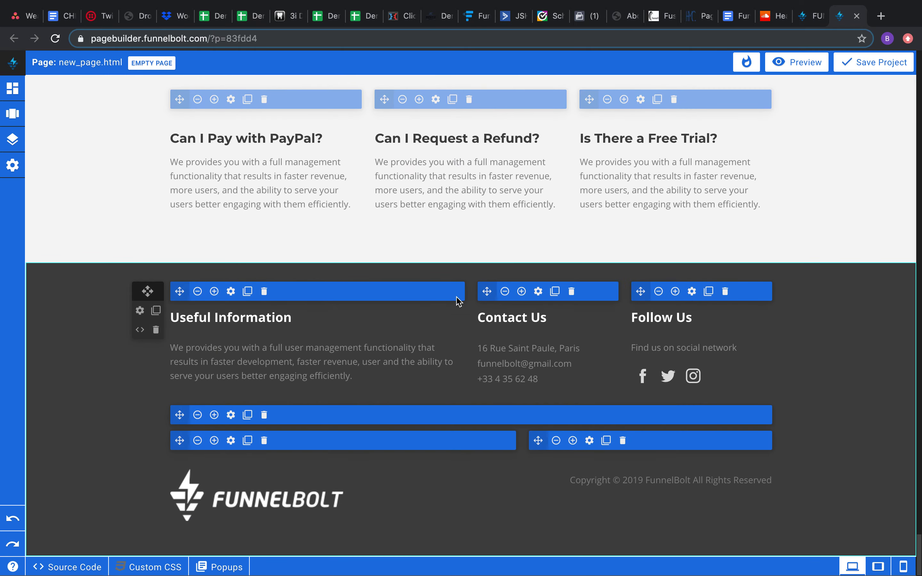
scroll(356, 148, "up", 20)
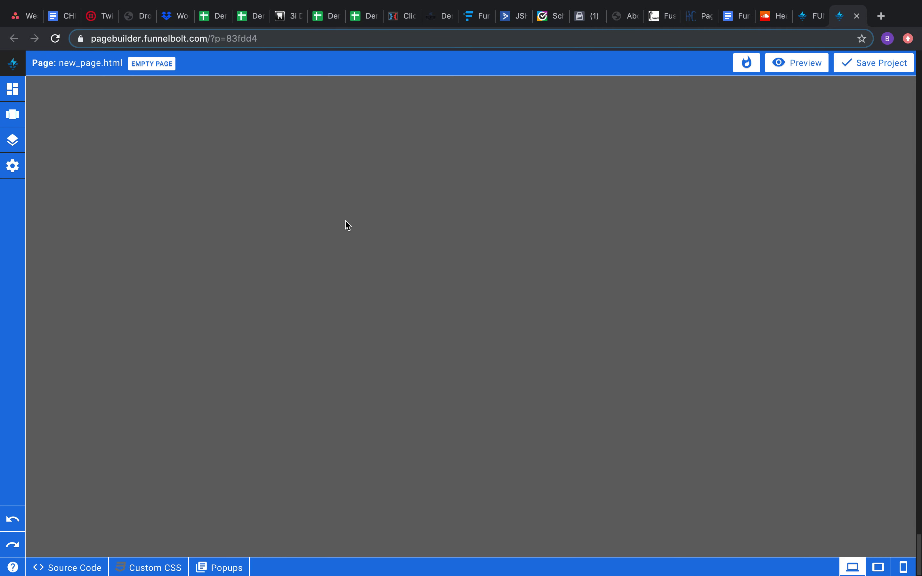
scroll(347, 226, "up", 20)
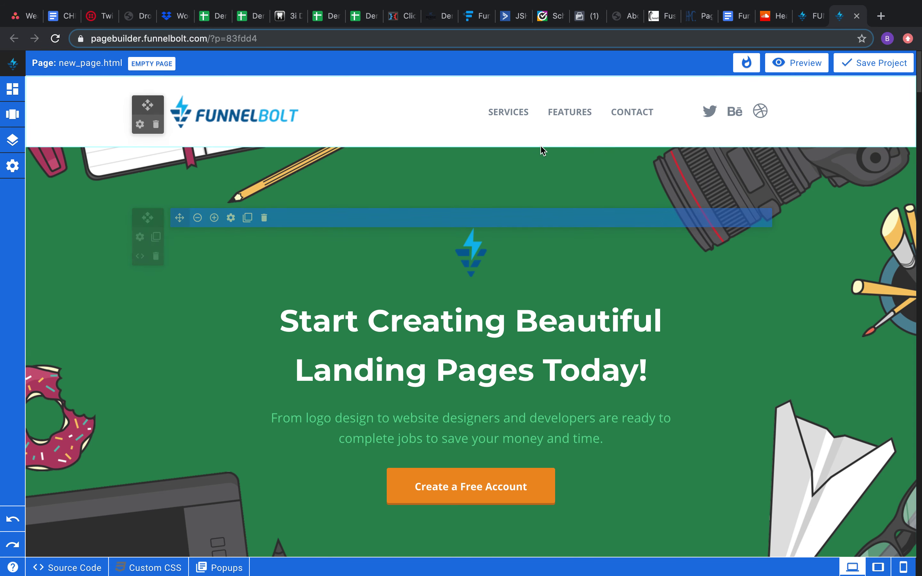